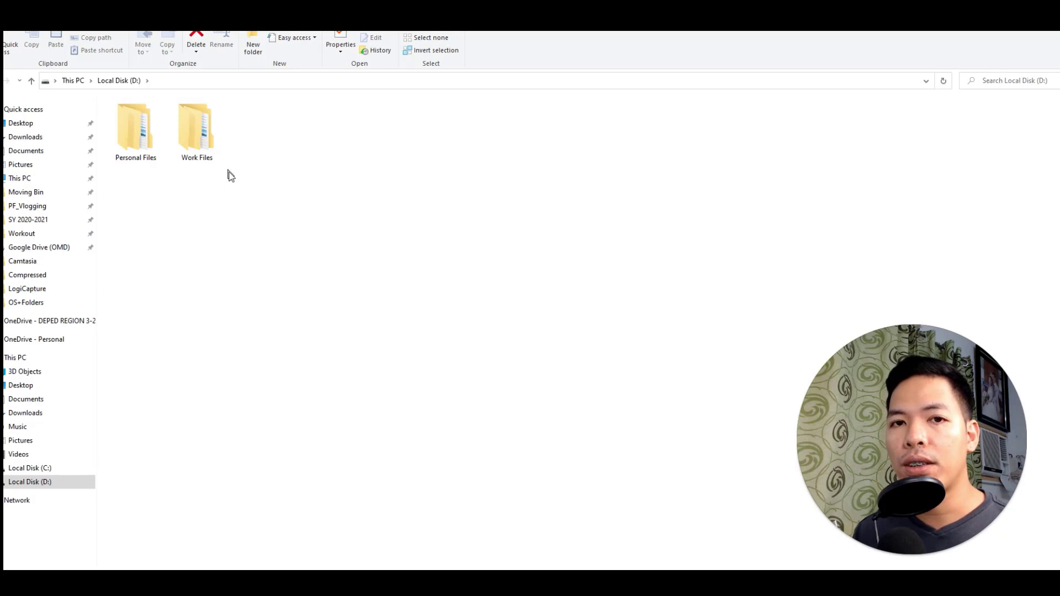
click(149, 145)
click(203, 138)
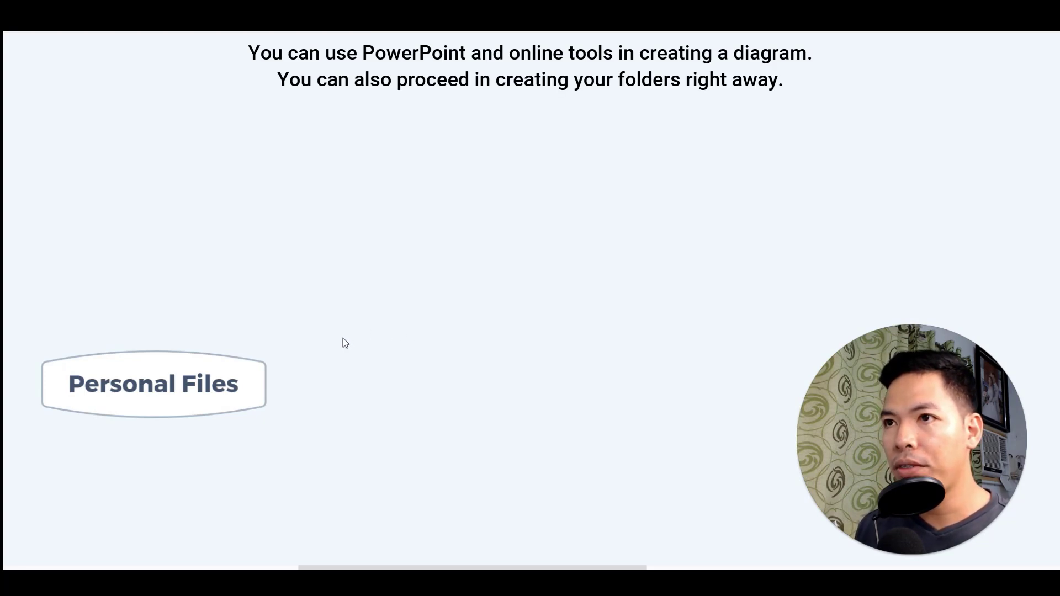
Add a main topic named 2021 to the Personal Files central topic
click(176, 401)
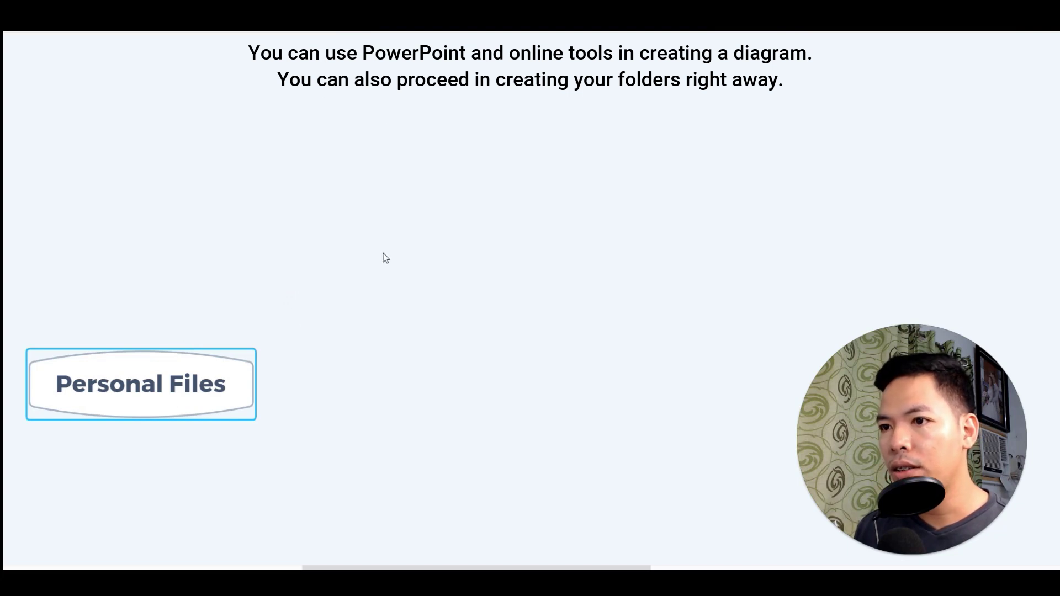
key(Tab)
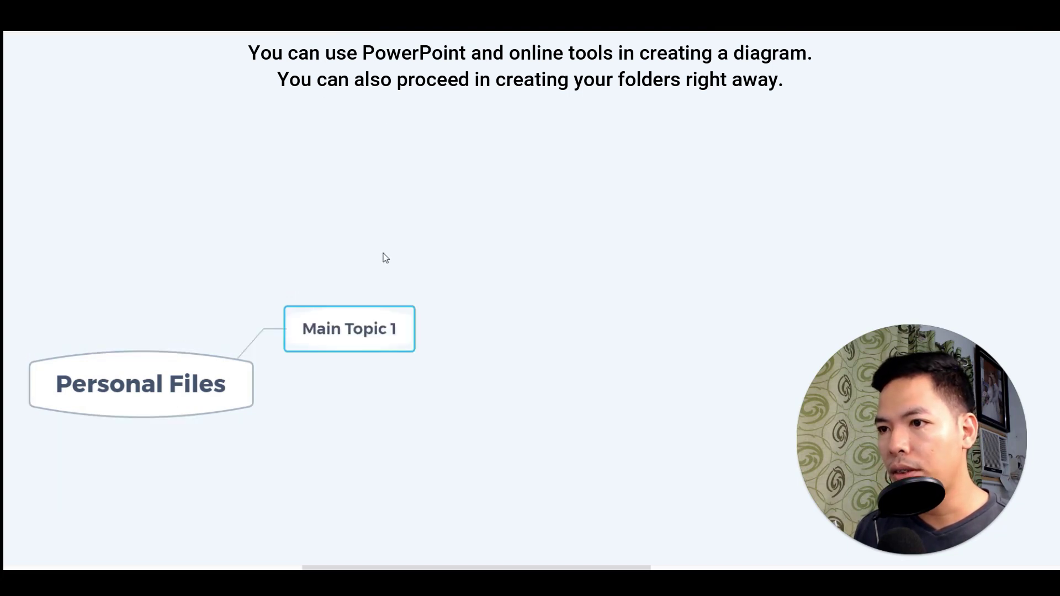
double_click(362, 321)
text(2021)
key(Return)
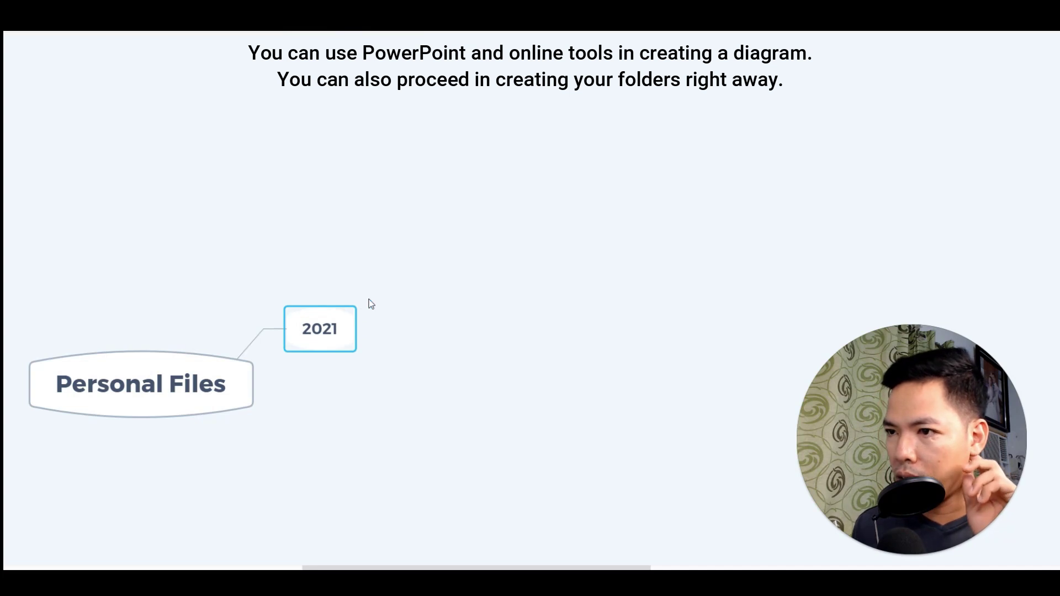
Add two subtopics named Images and Videos under the 2021 topic
click(371, 290)
click(339, 328)
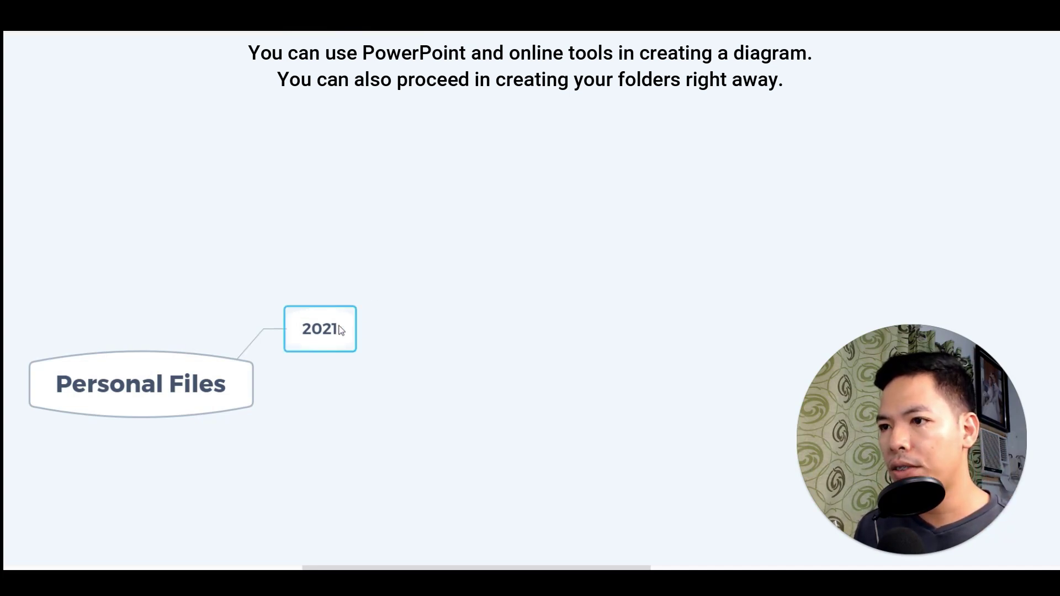
key(Tab)
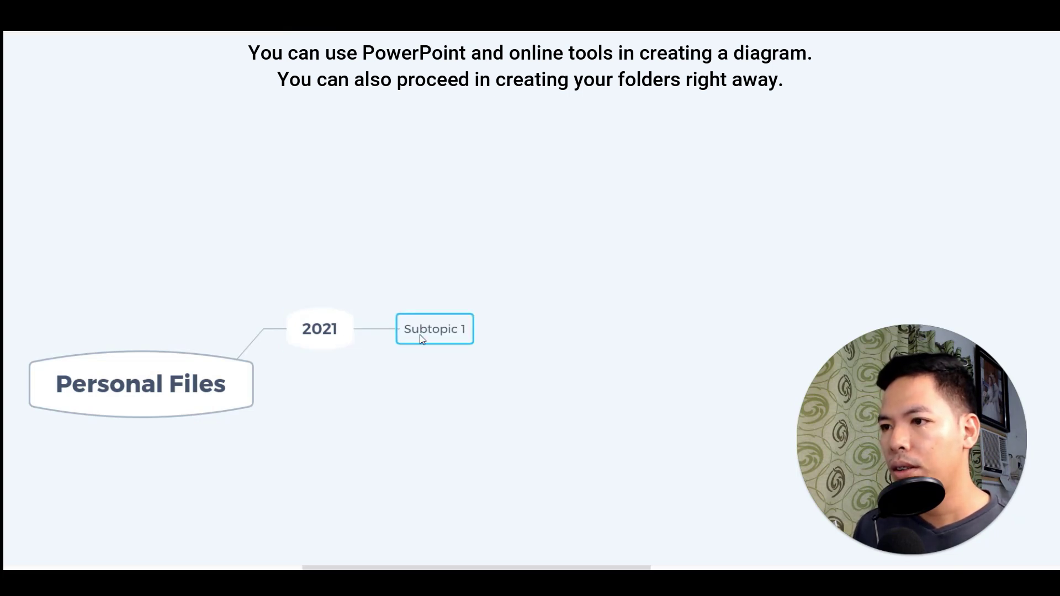
text(Images)
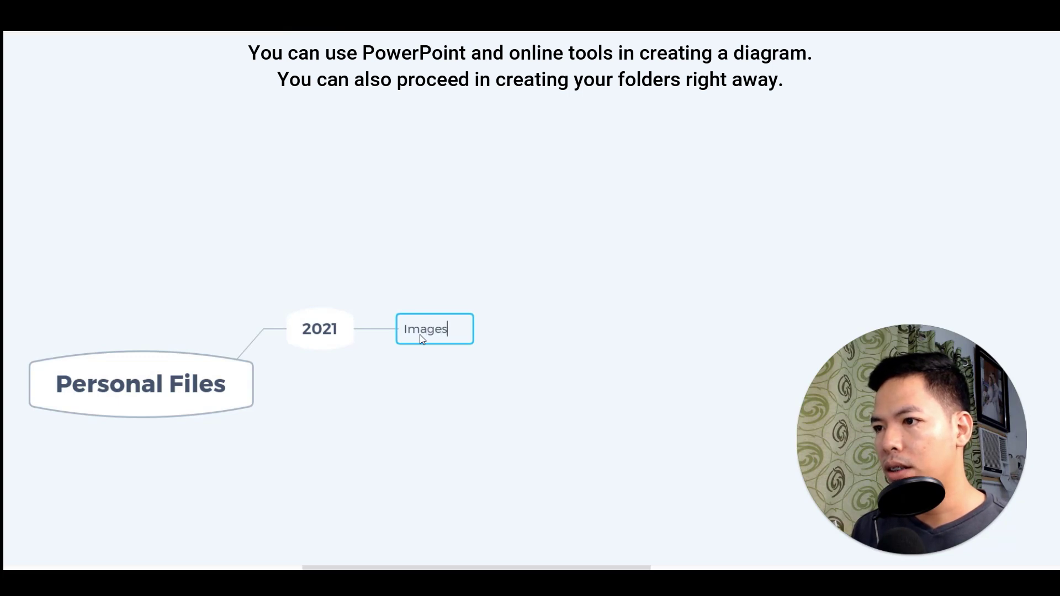
key(Return)
key(Tab)
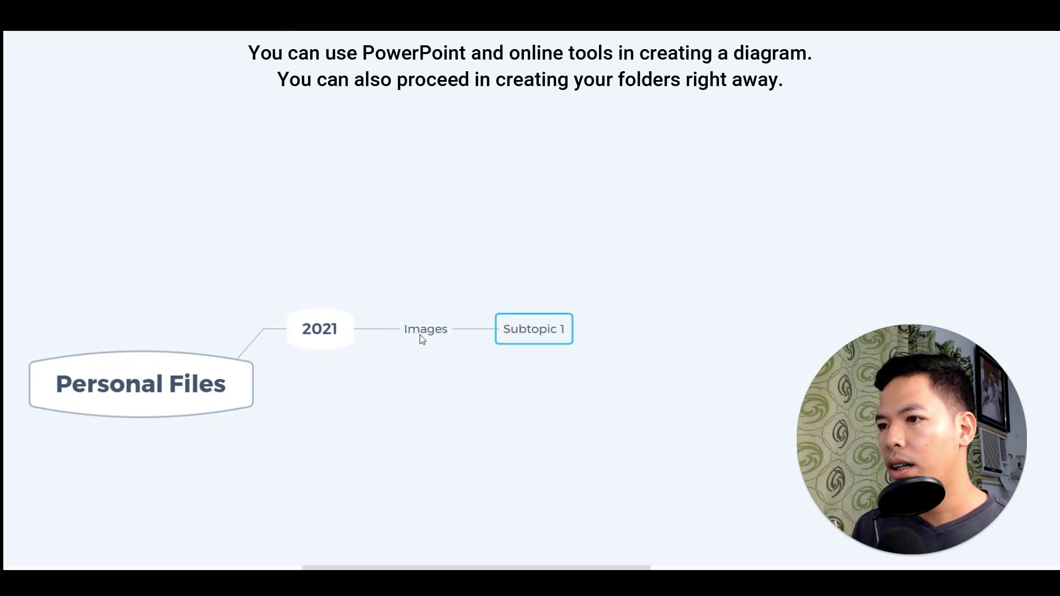
key(Delete)
key(Return)
text(Videos)
key(Return)
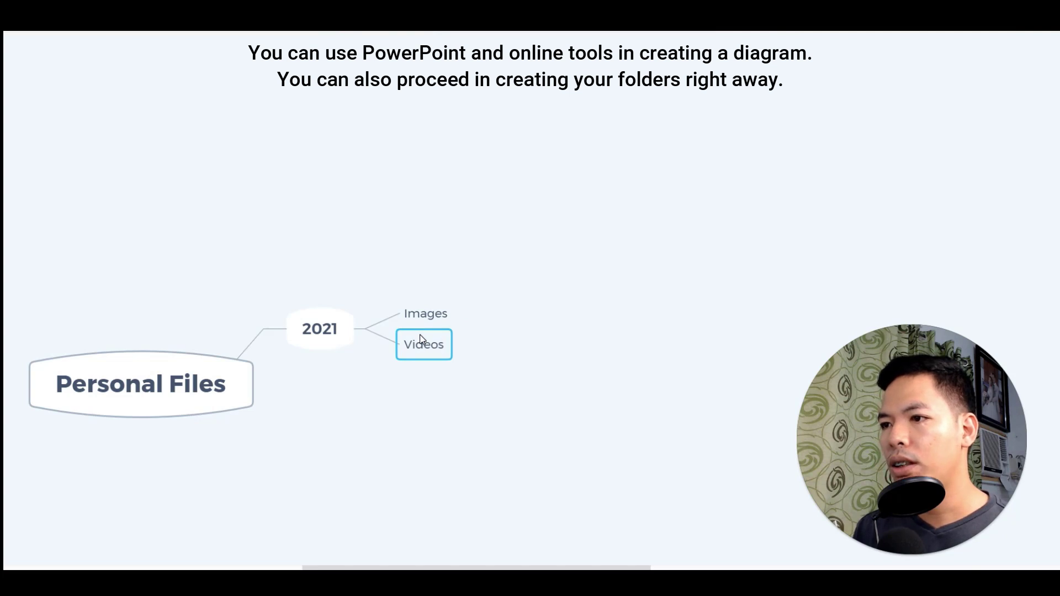
Add Docs, Music and Installers as further subtopics of 2021, below Videos
key(Return)
text(Docs)
key(Return)
key(Return)
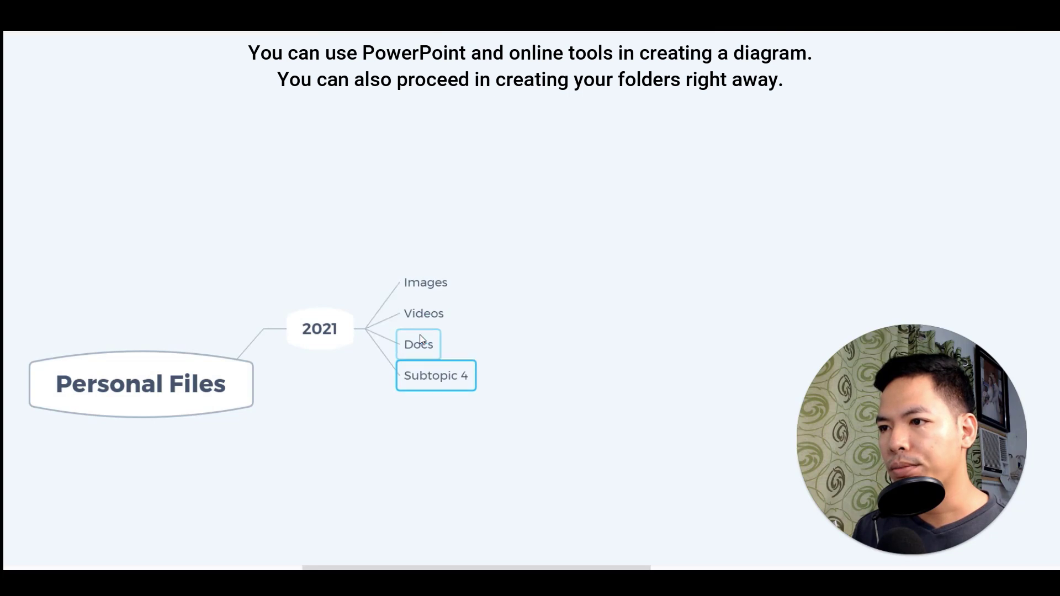
text(Music)
key(Return)
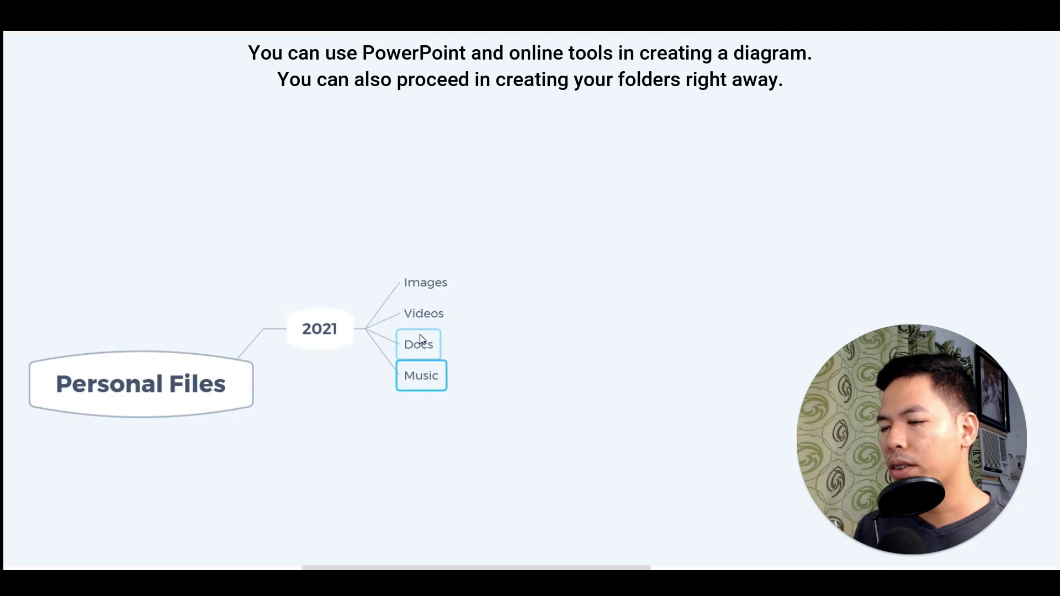
key(Return)
text(Installers)
key(Return)
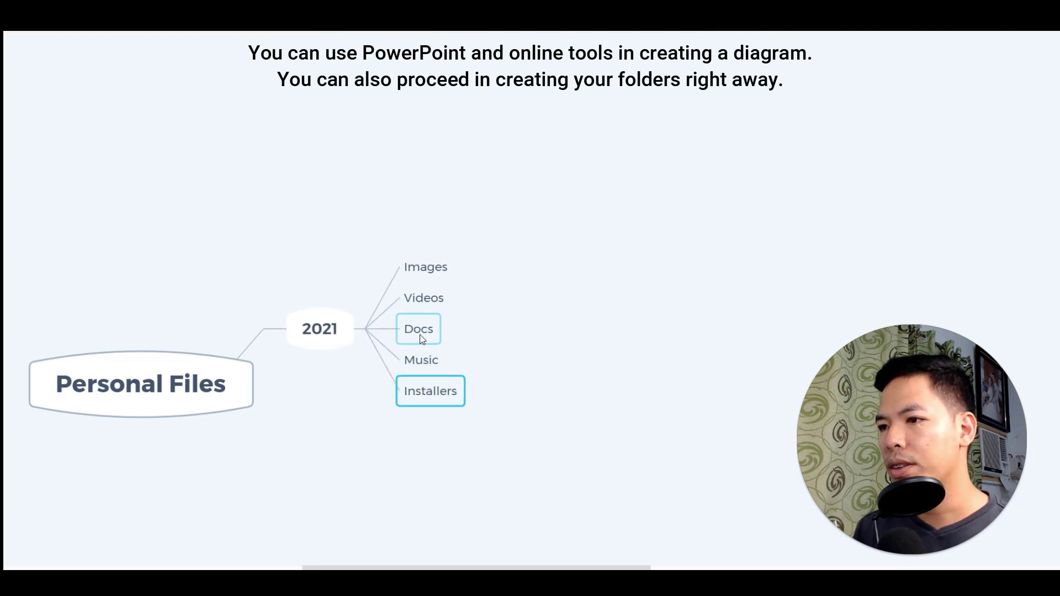
click(308, 425)
click(220, 397)
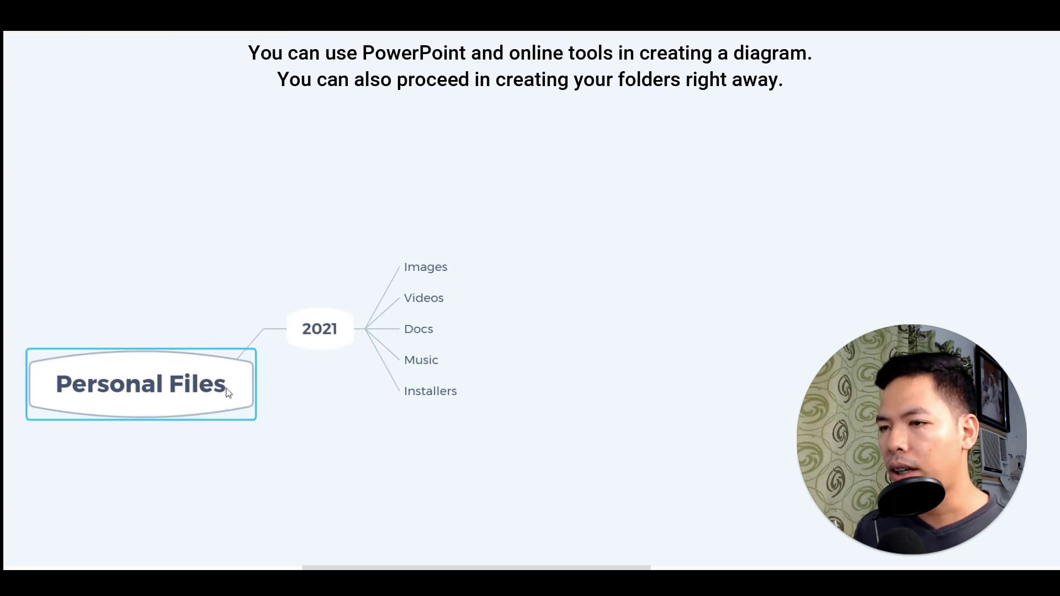
click(308, 339)
click(423, 298)
click(450, 269)
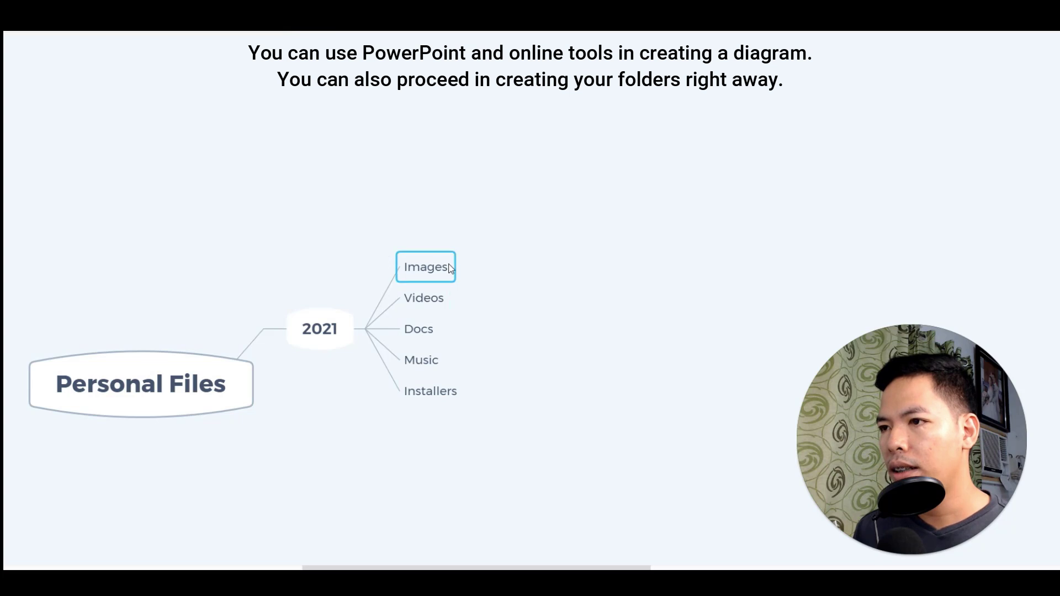
Add two subtopics named Movies and TV Series under Videos
click(440, 298)
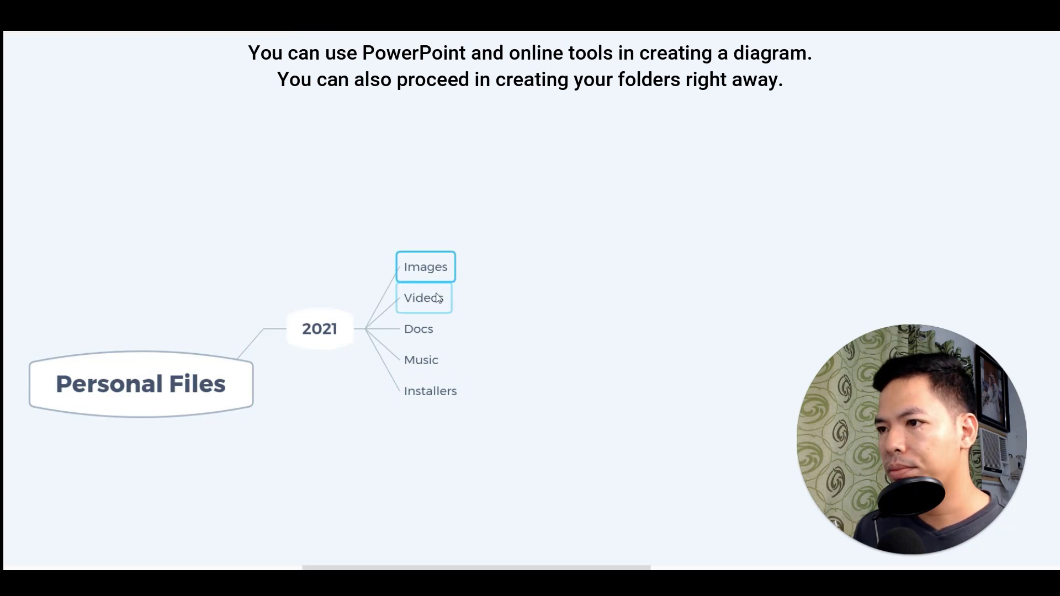
key(Tab)
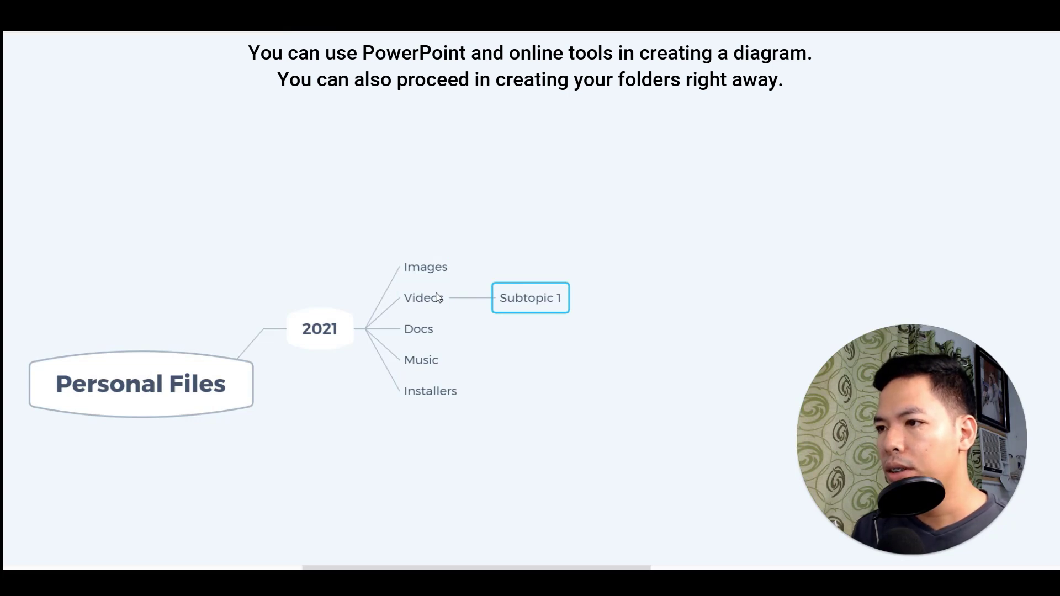
text(Movies)
key(Return)
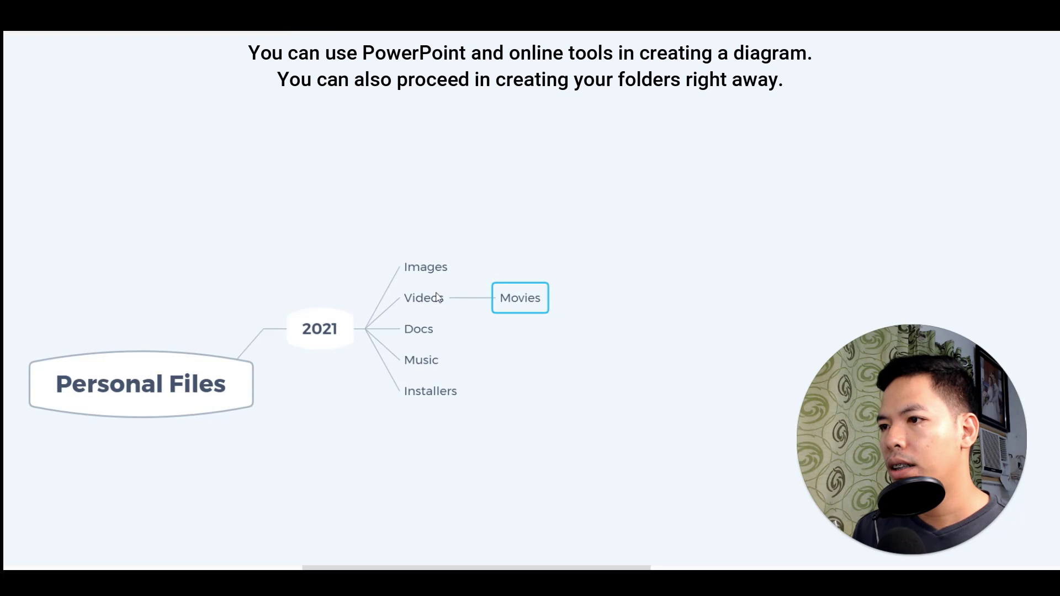
key(Return)
text(TV Series)
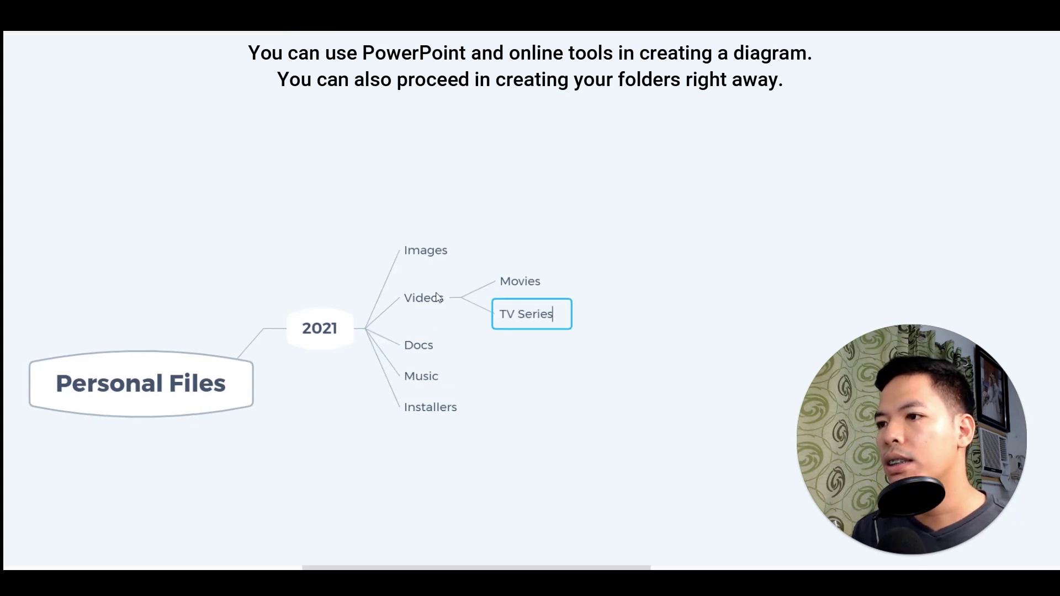
Add two subtopics named Word and Spreadsheets under Docs
click(432, 338)
key(Tab)
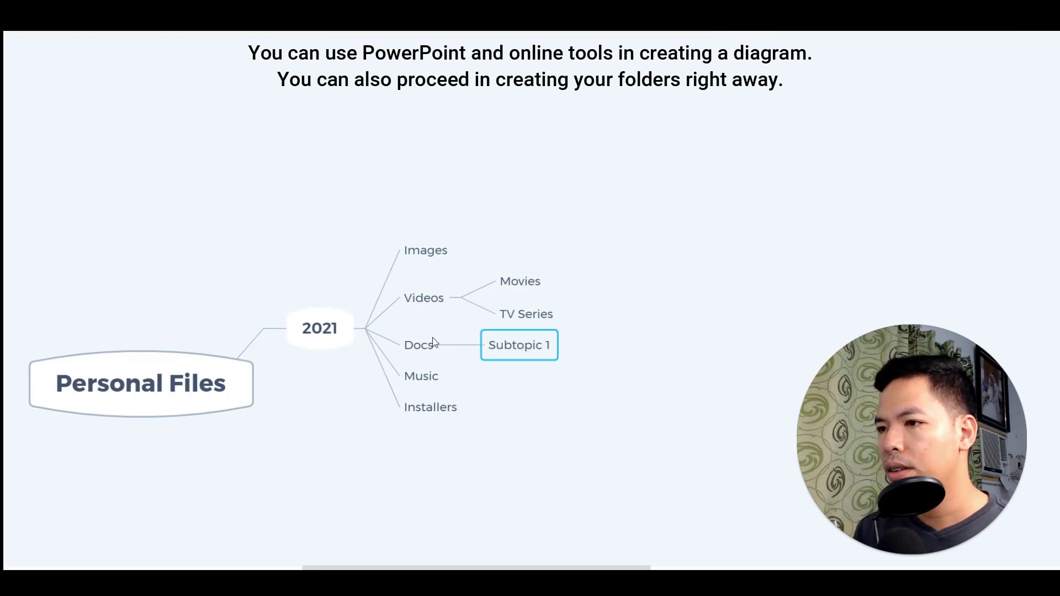
text(Word)
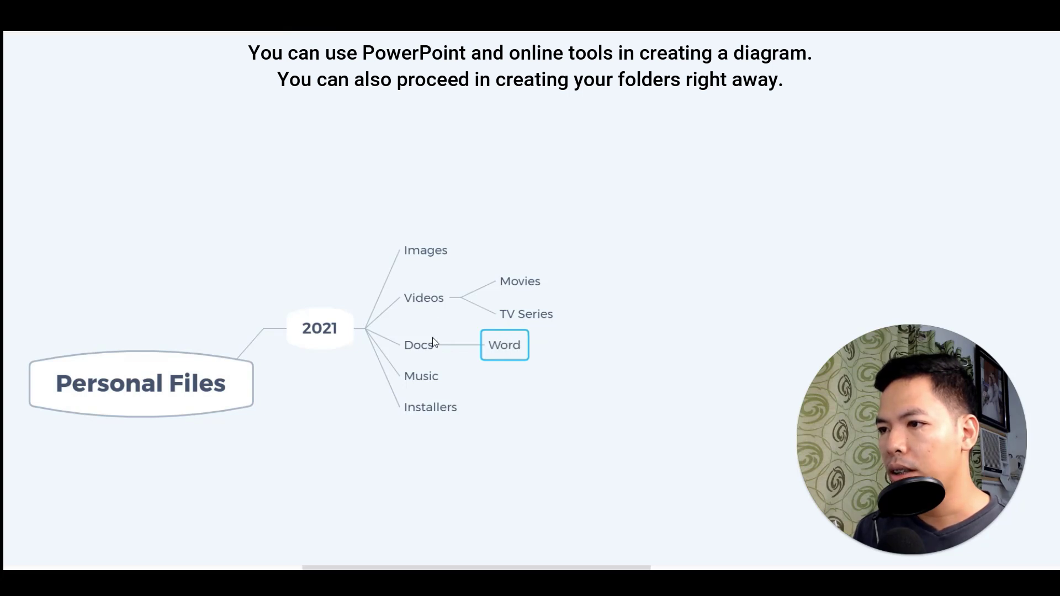
key(Return)
text(Excel)
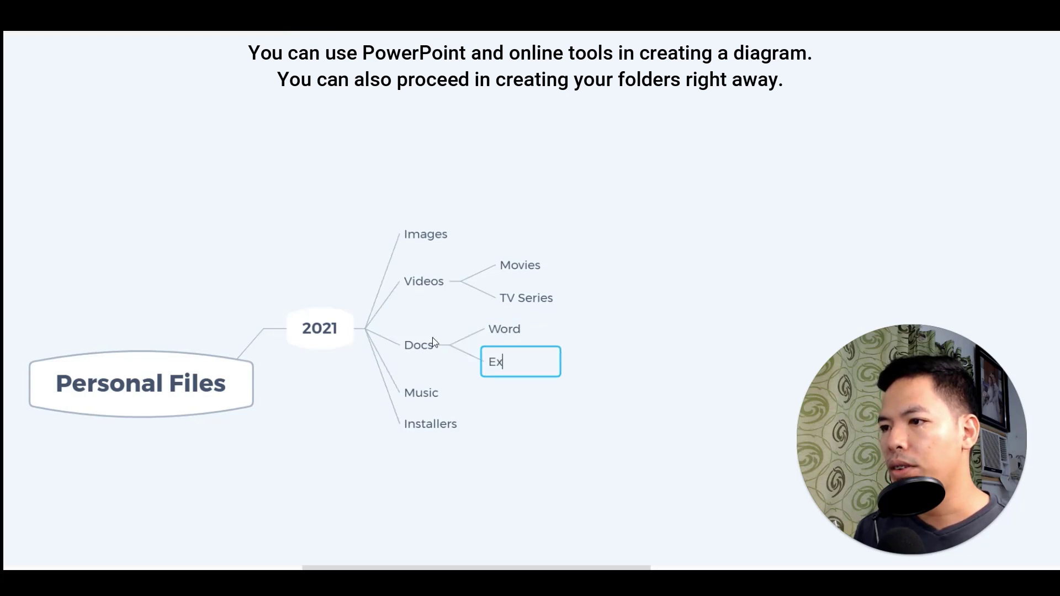
key(BackSpace)
key(BackSpace)
key(BackSpace)
key(BackSpace)
key(BackSpace)
text(Sopr)
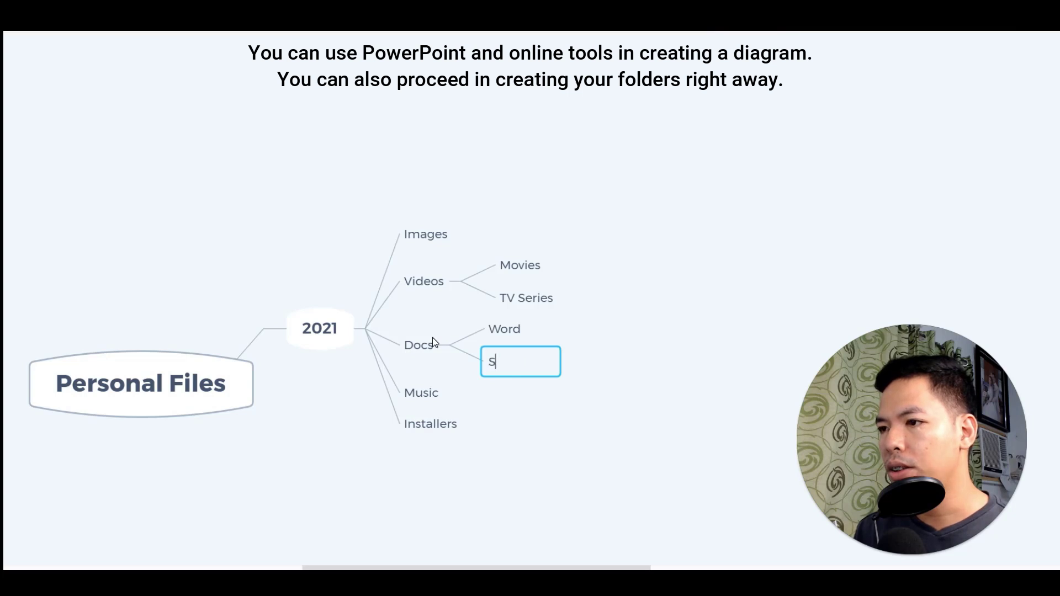
key(BackSpace)
key(BackSpace)
key(BackSpace)
text(preadsheets)
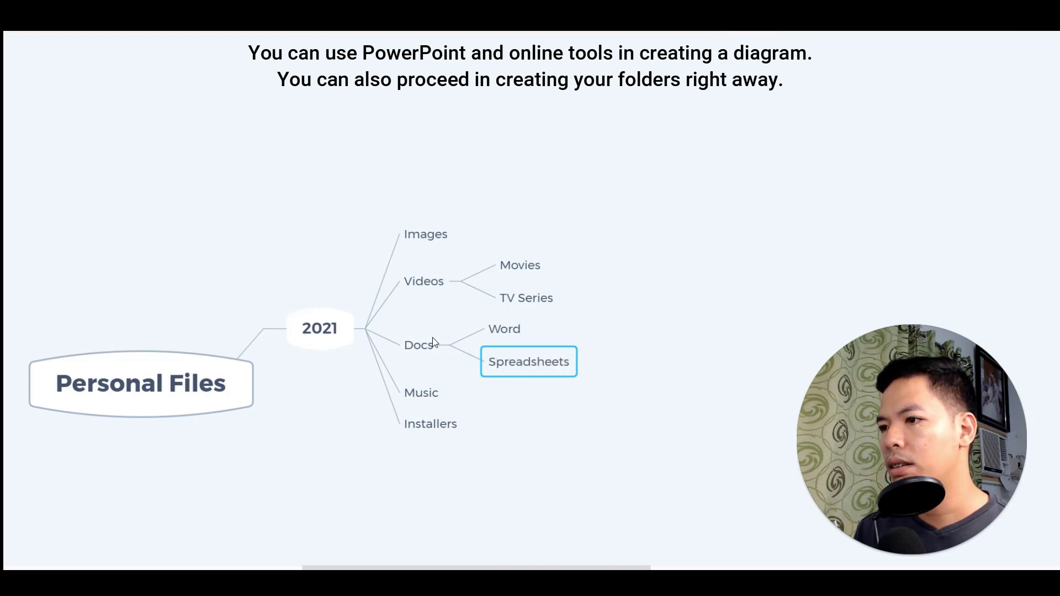
Add PPT and PDF as further subtopics of Docs, below Spreadsheets
key(Return)
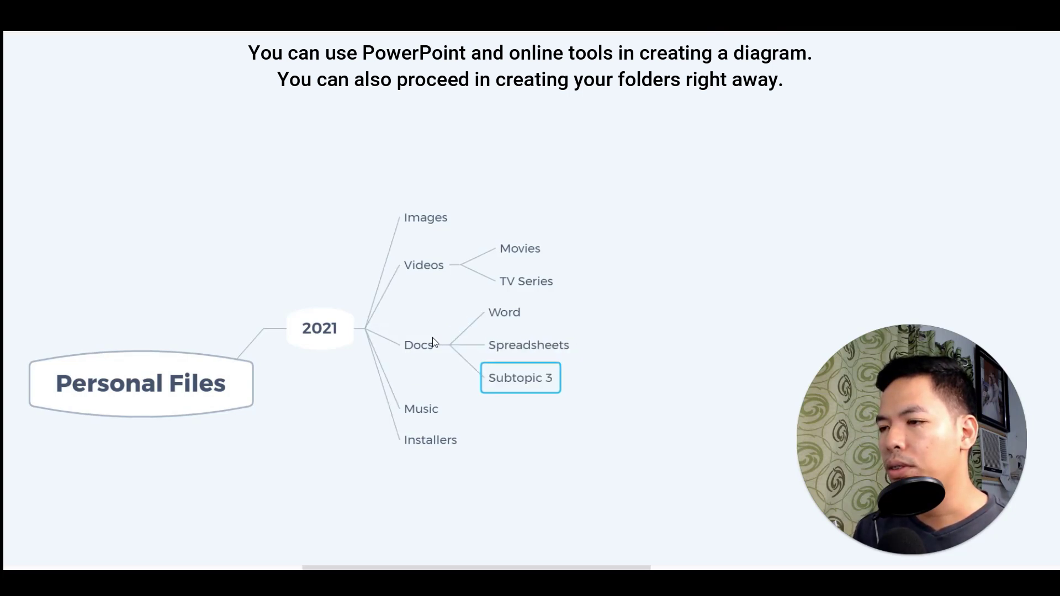
text(PPT)
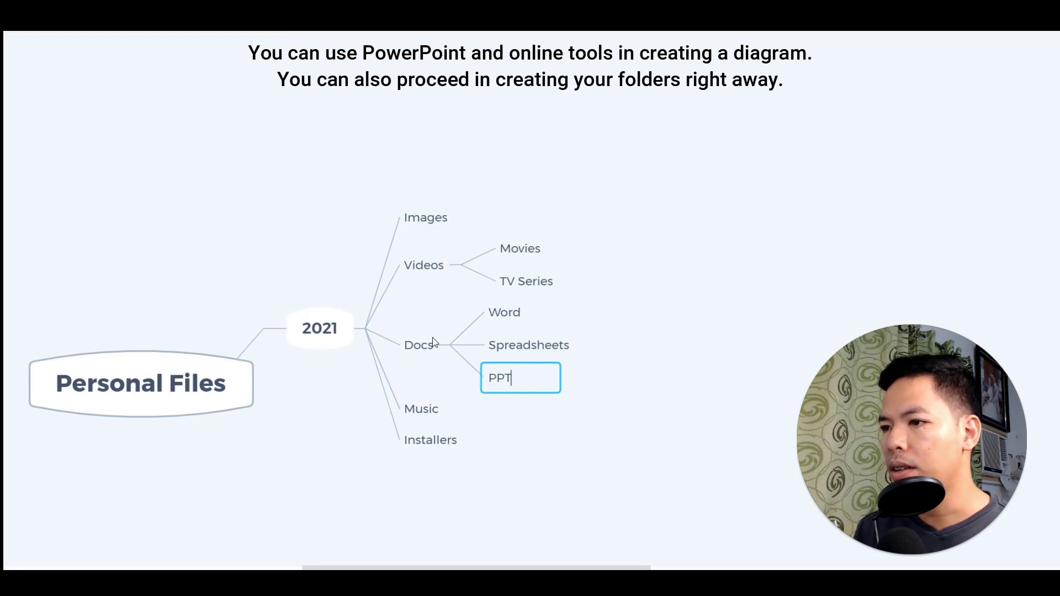
key(Return)
key(Return)
text(PDF)
key(Return)
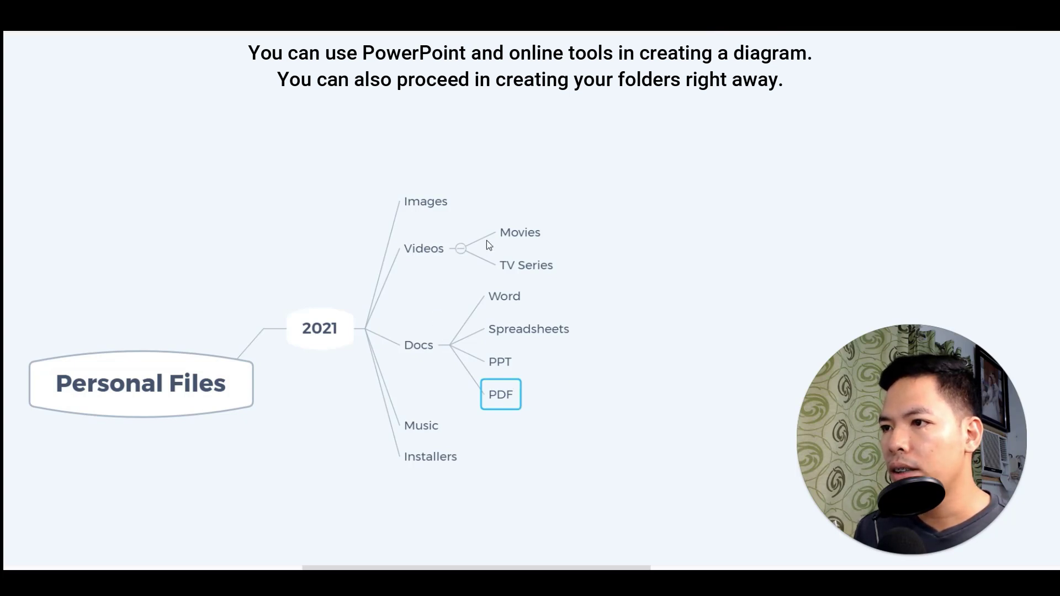
click(515, 236)
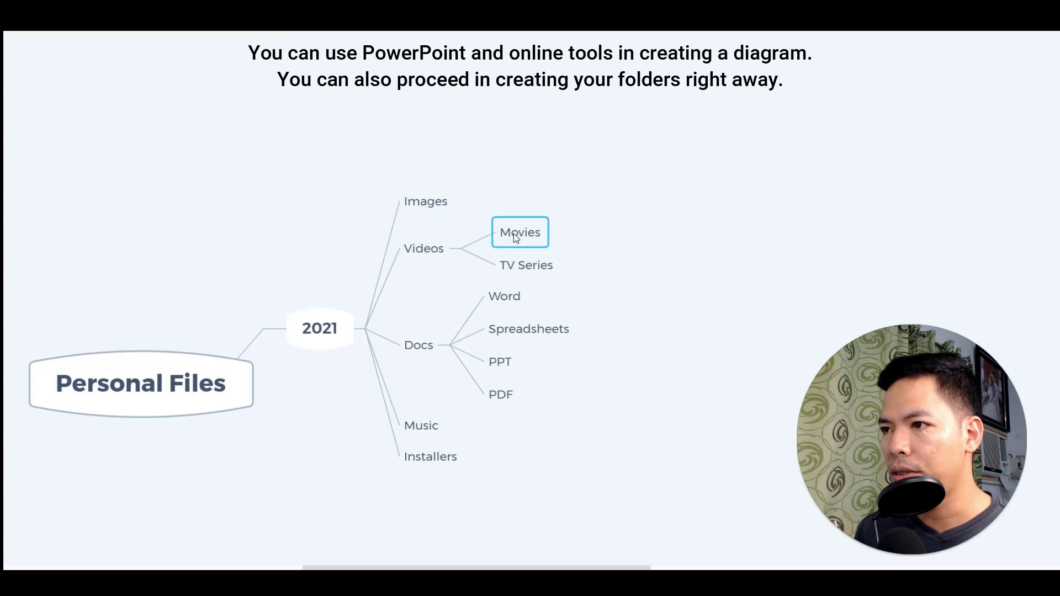
click(521, 270)
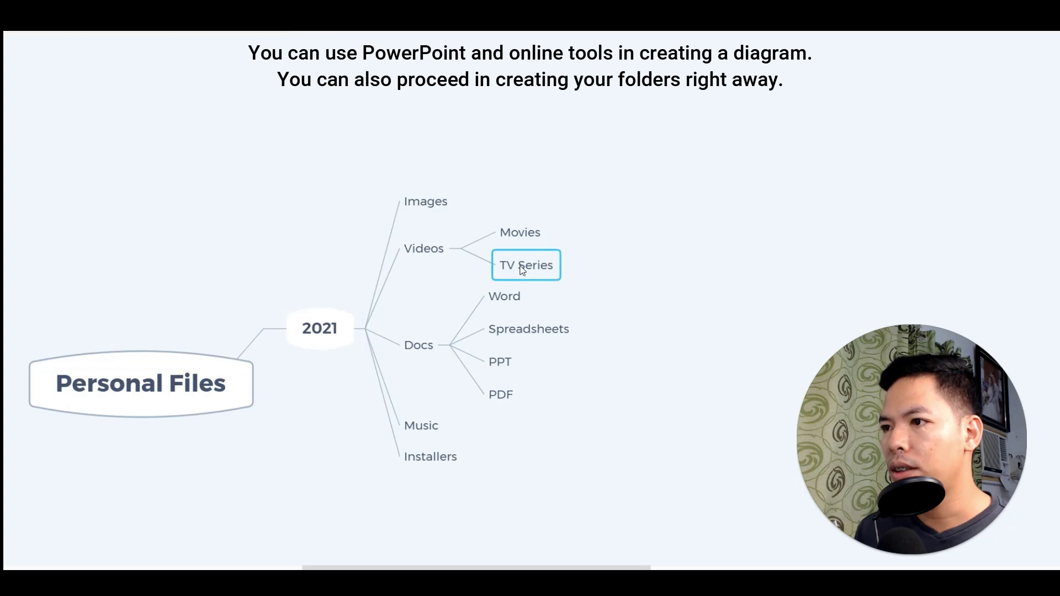
click(509, 298)
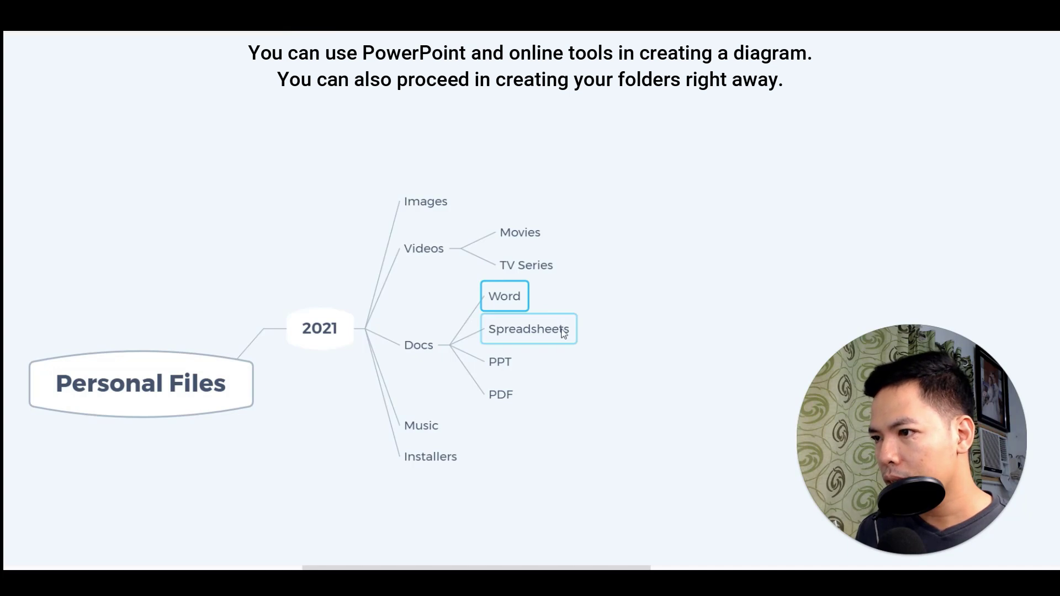
click(558, 329)
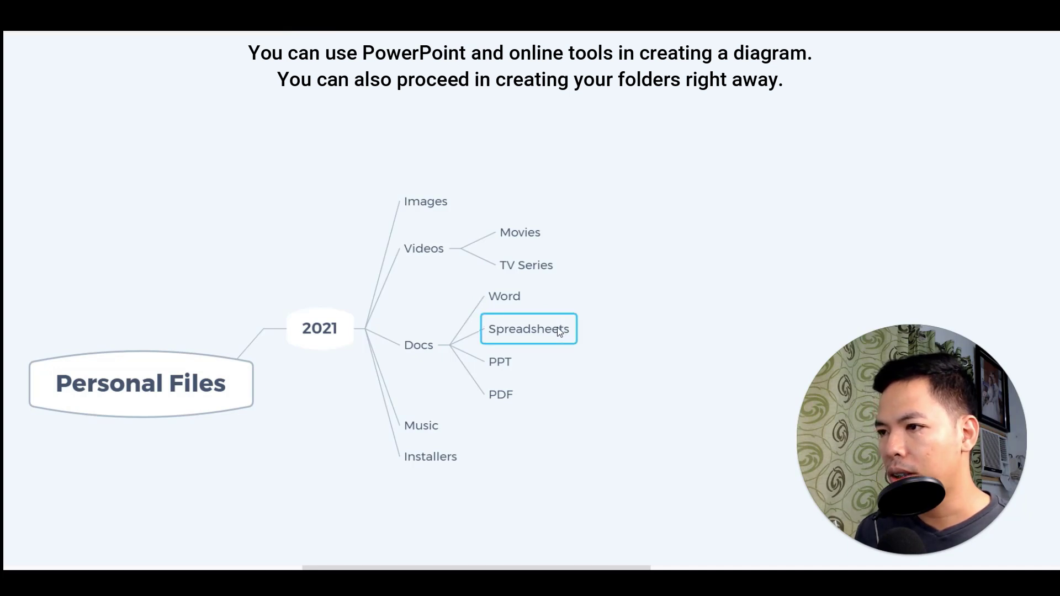
click(512, 360)
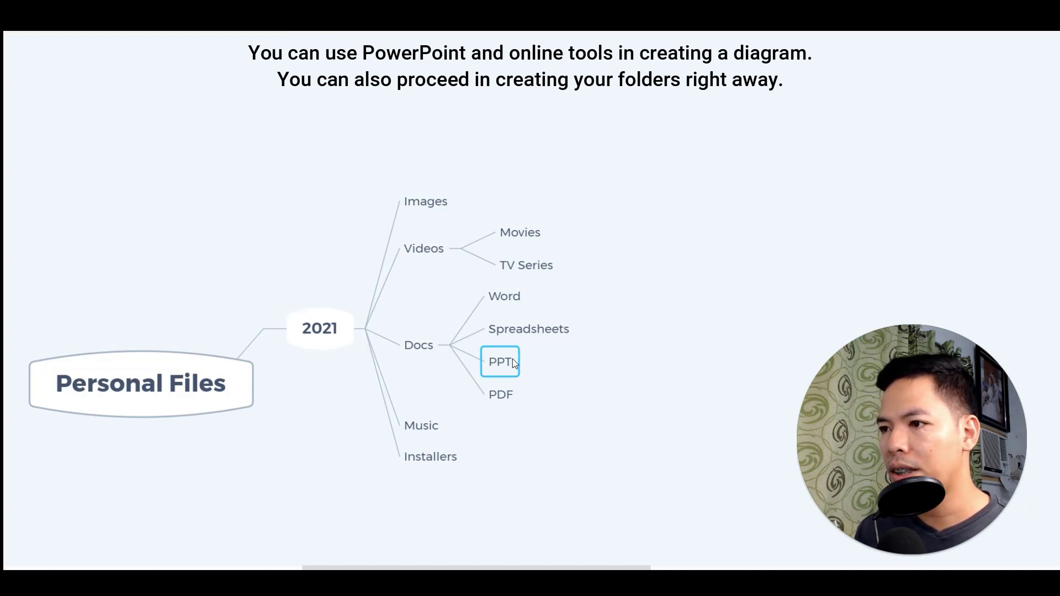
click(506, 401)
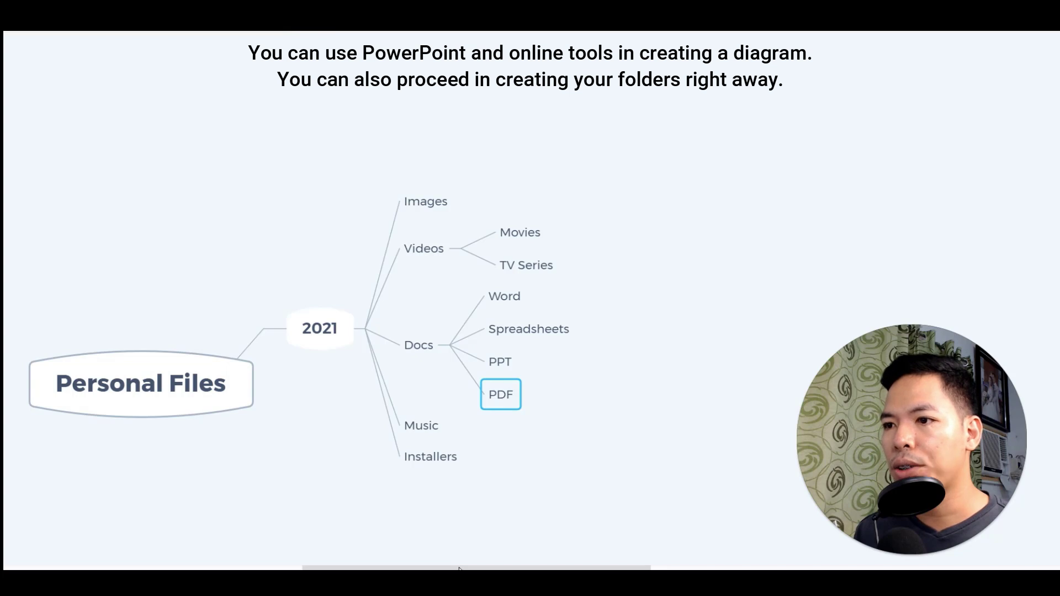
Bring the Work Files diagram into view and select its central topic to examine its folder structure
drag(458, 570, 461, 570)
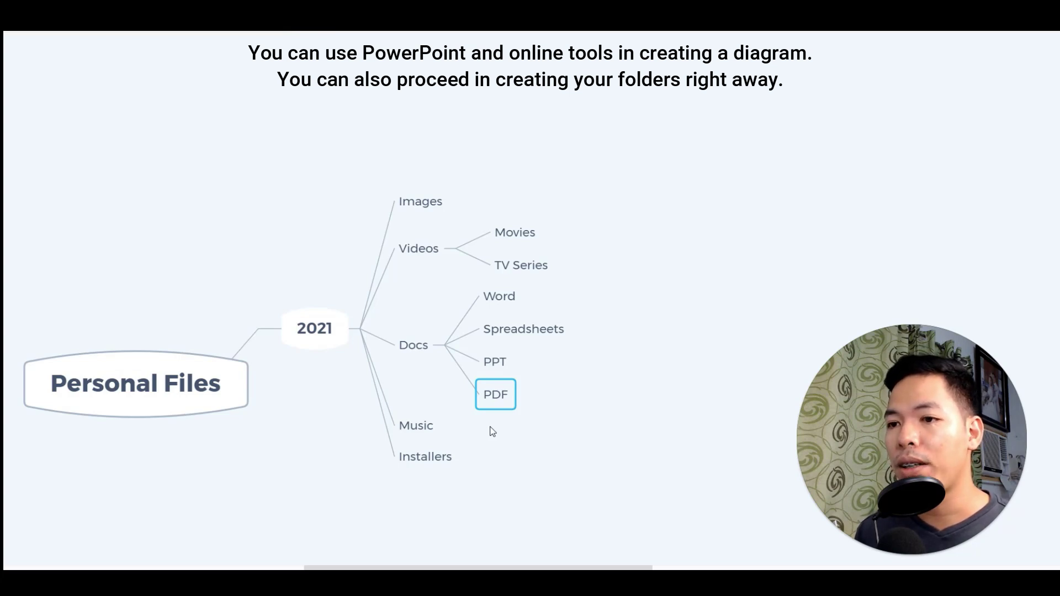
drag(520, 568, 530, 569)
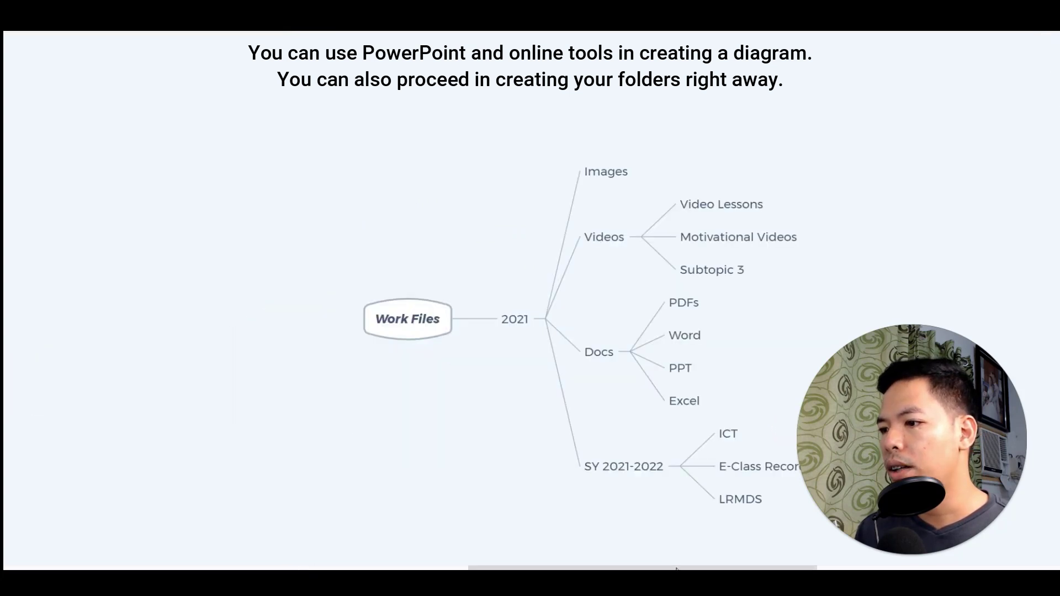
click(274, 325)
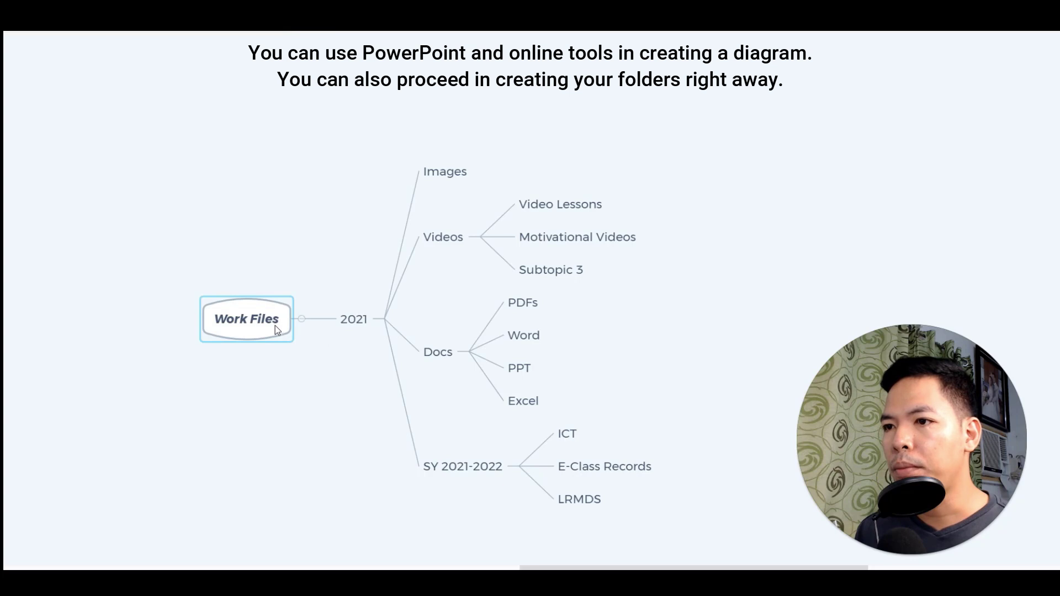
Examine the Work Files diagram by selecting 2021, Images, Videos, Docs, SY 2021-2022 and the school-year subtopics
click(354, 323)
click(466, 176)
click(453, 239)
click(442, 356)
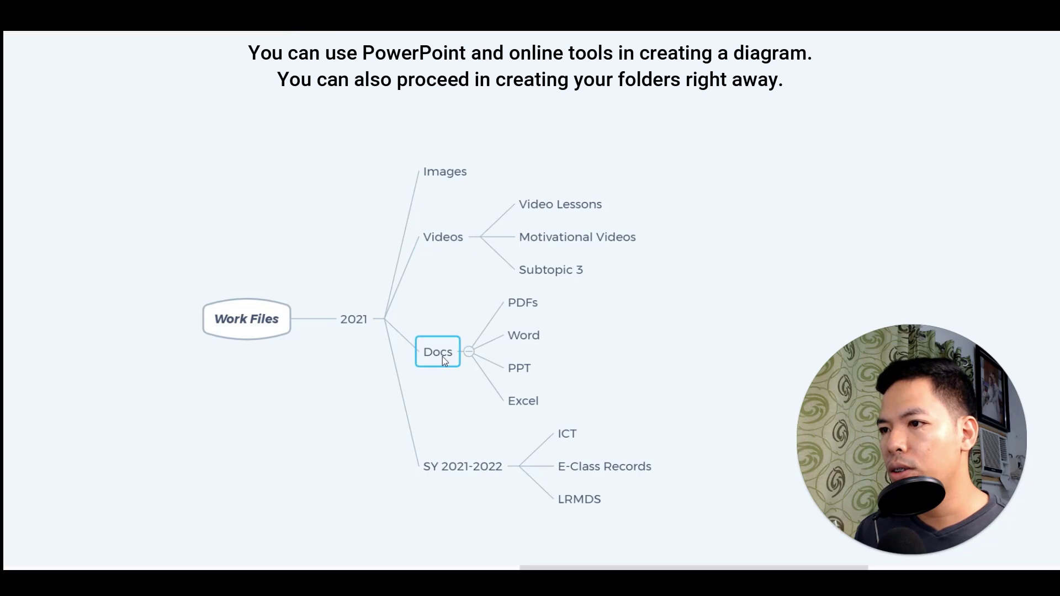
click(468, 469)
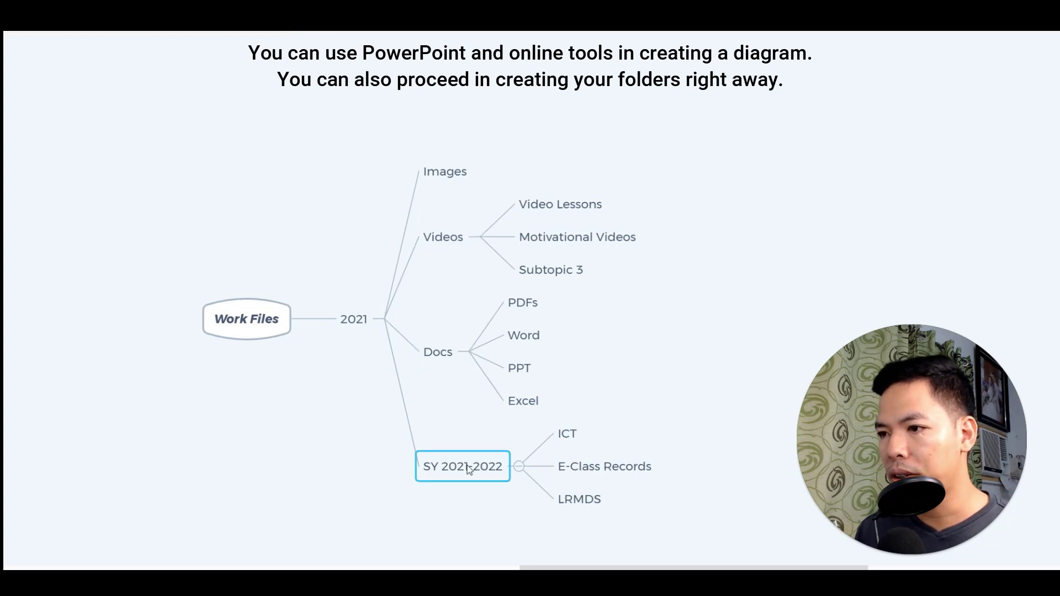
click(570, 442)
click(590, 469)
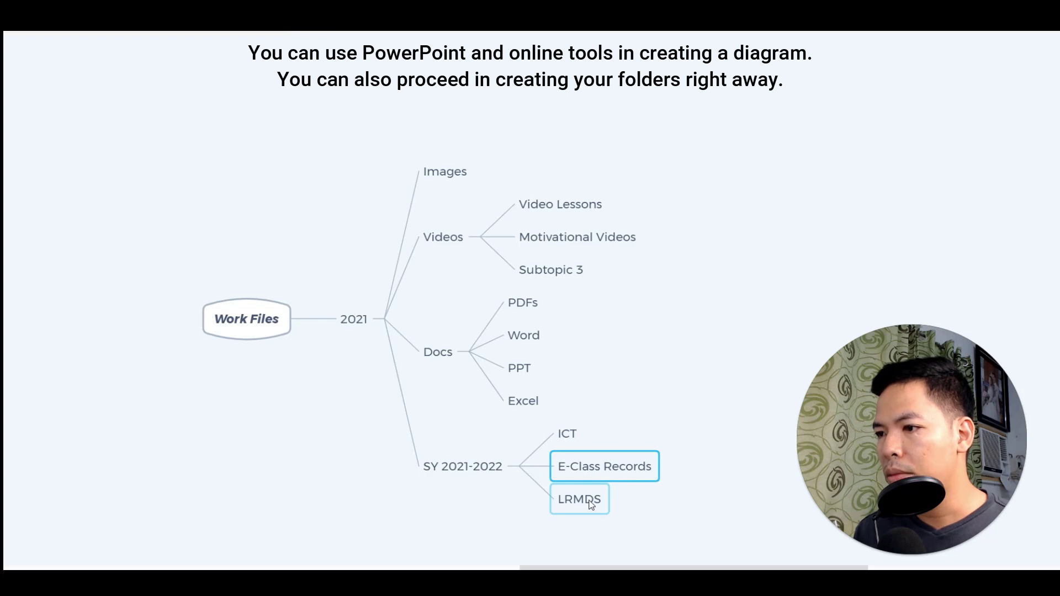
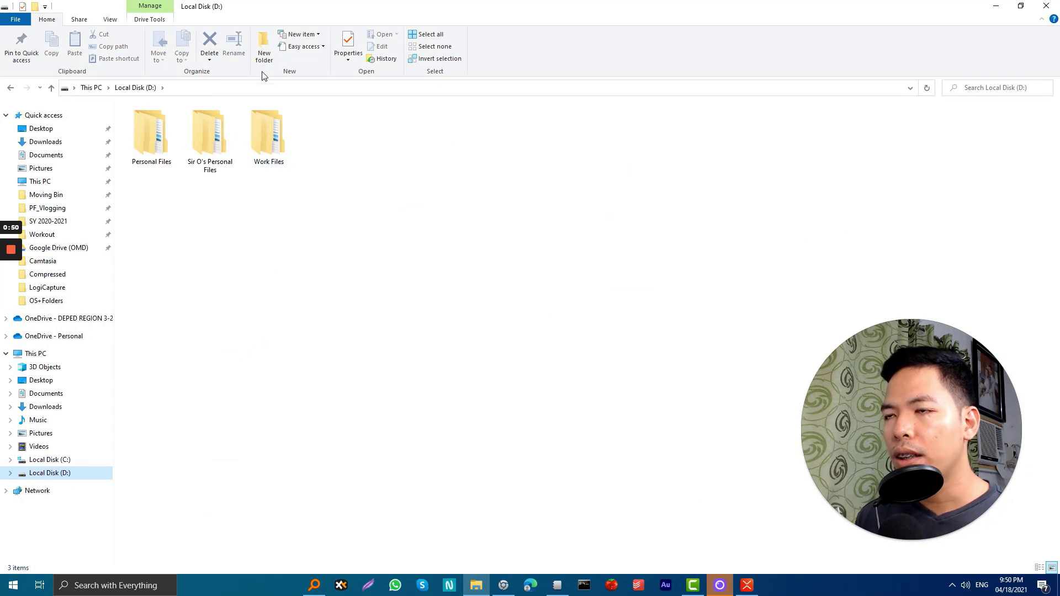
In File Explorer, create a new folder named To Organize on Local Disk (D:)
right_click(352, 266)
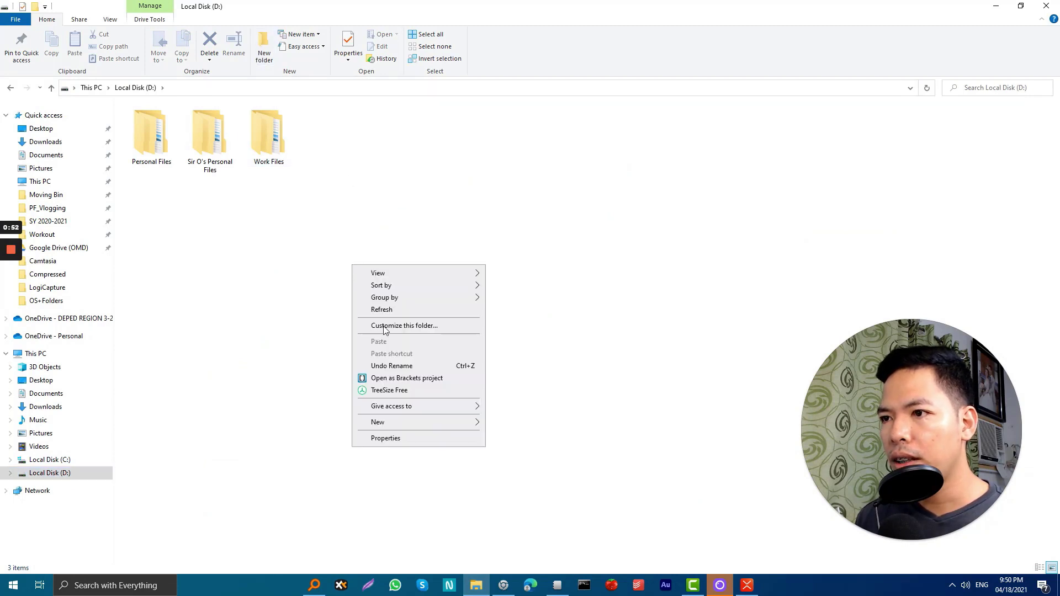
mouse_move(426, 421)
click(508, 424)
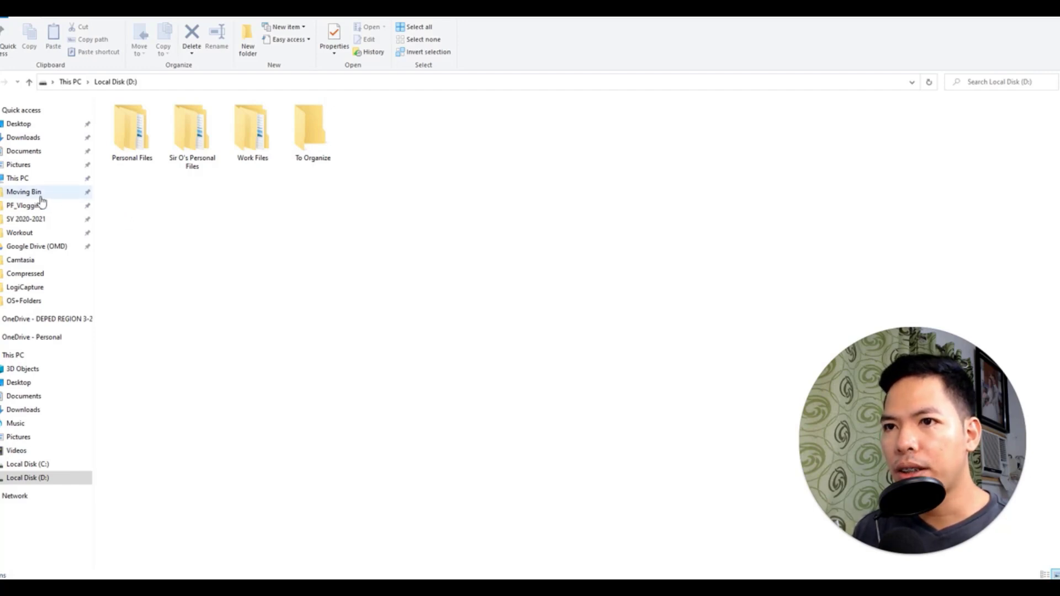
Copy a block of mixed files from Downloads into the To Organize folder on Local Disk (D:)
click(37, 137)
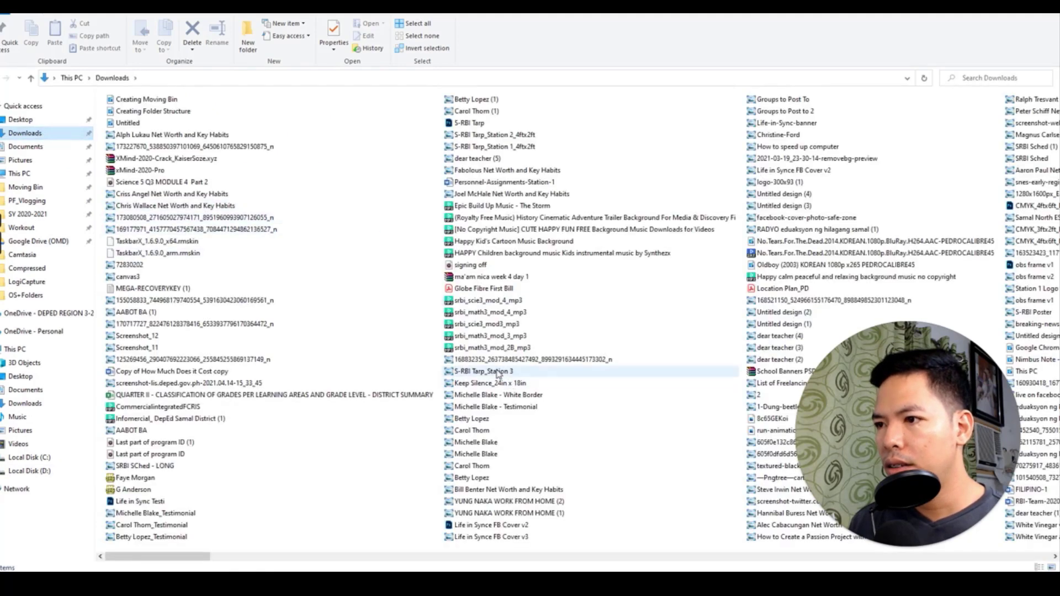
drag(401, 316, 518, 453)
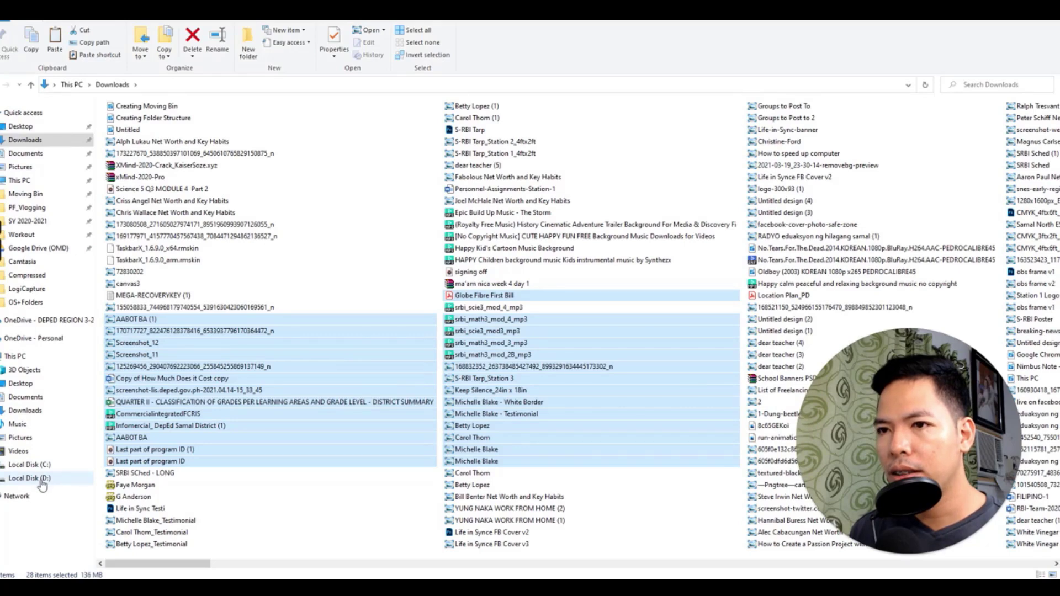
click(42, 482)
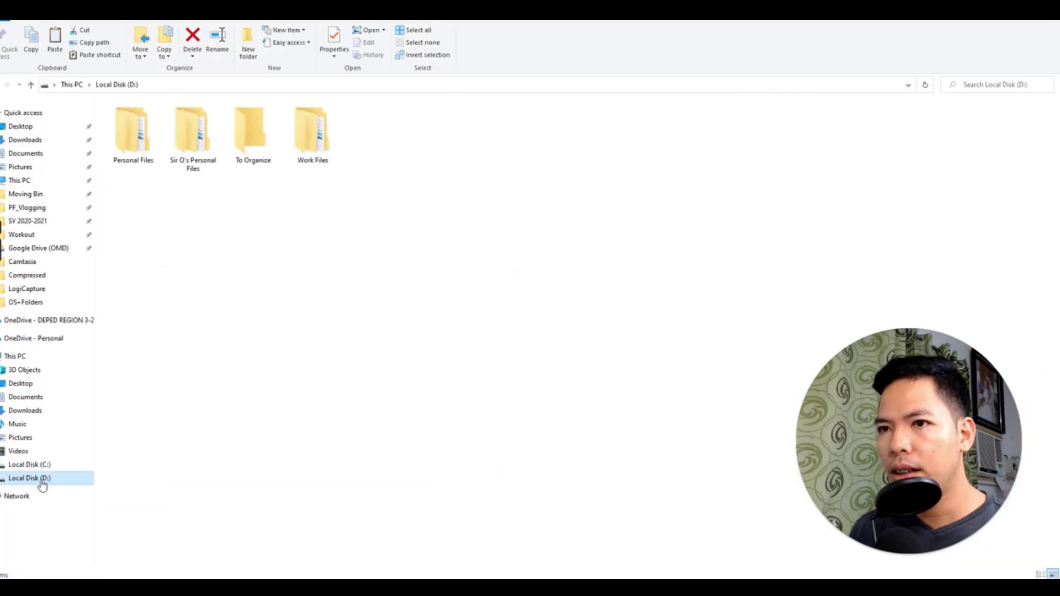
double_click(256, 142)
key(ctrl+v)
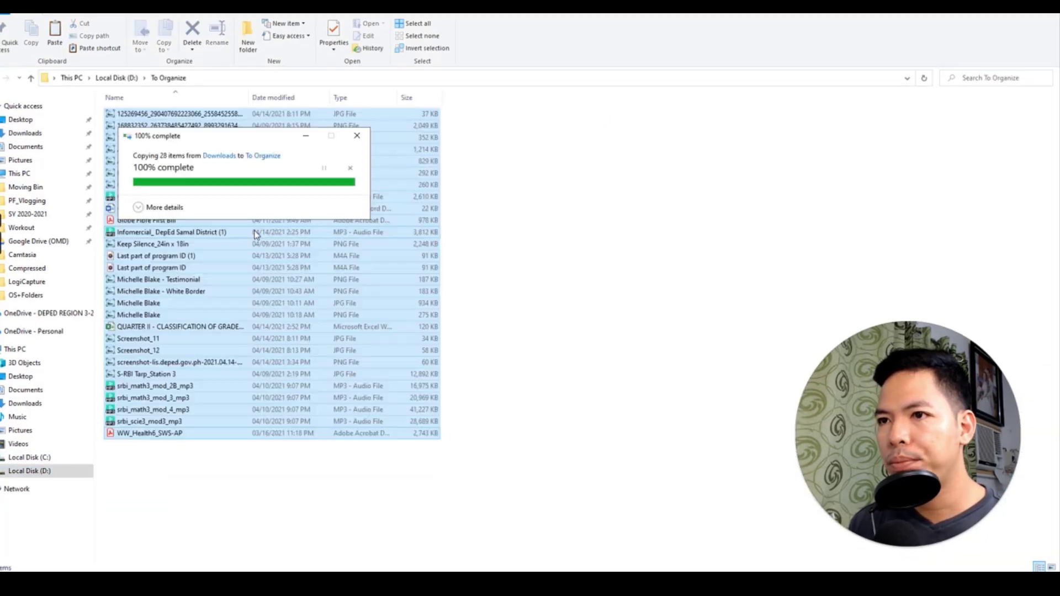
click(574, 169)
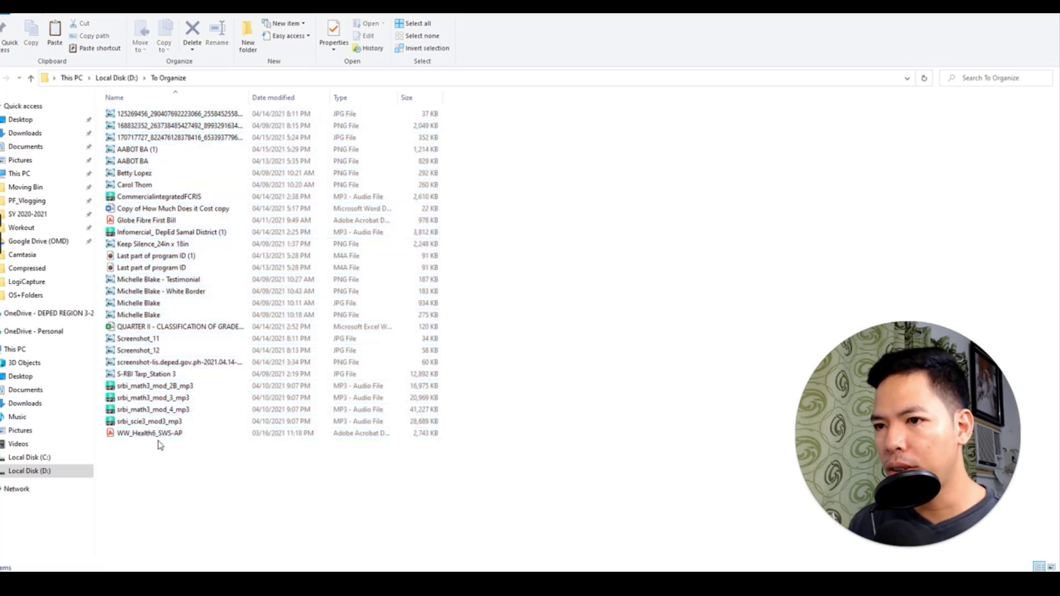
Sort the files in To Organize by date modified, and finally by type
click(359, 102)
click(166, 99)
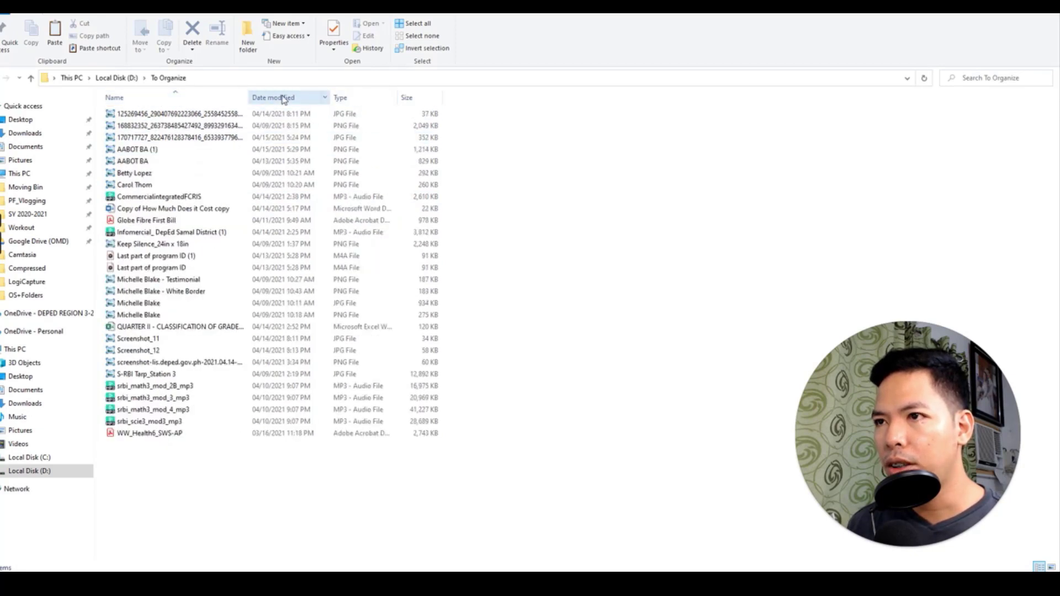
click(284, 99)
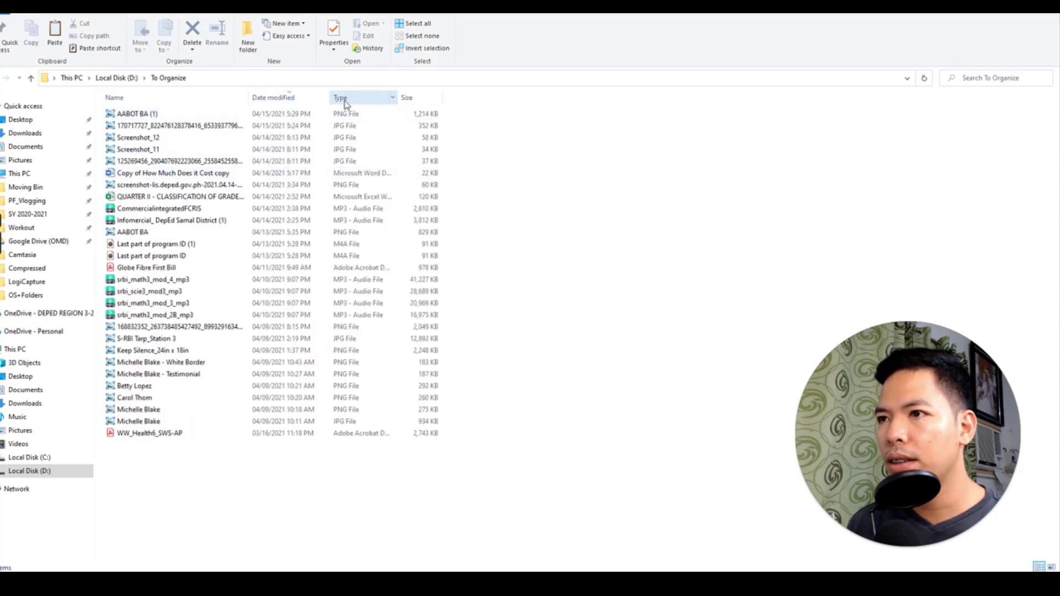
click(345, 102)
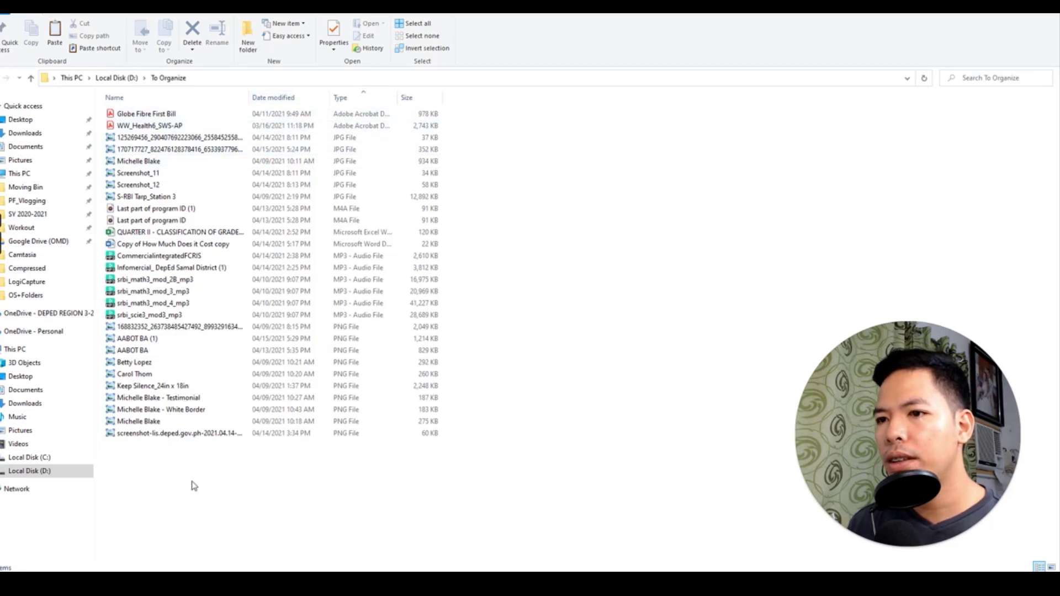
Move all PNG and JPG files from To Organize into the 2021 Images folder of Sir O's Personal Files
drag(182, 461, 131, 333)
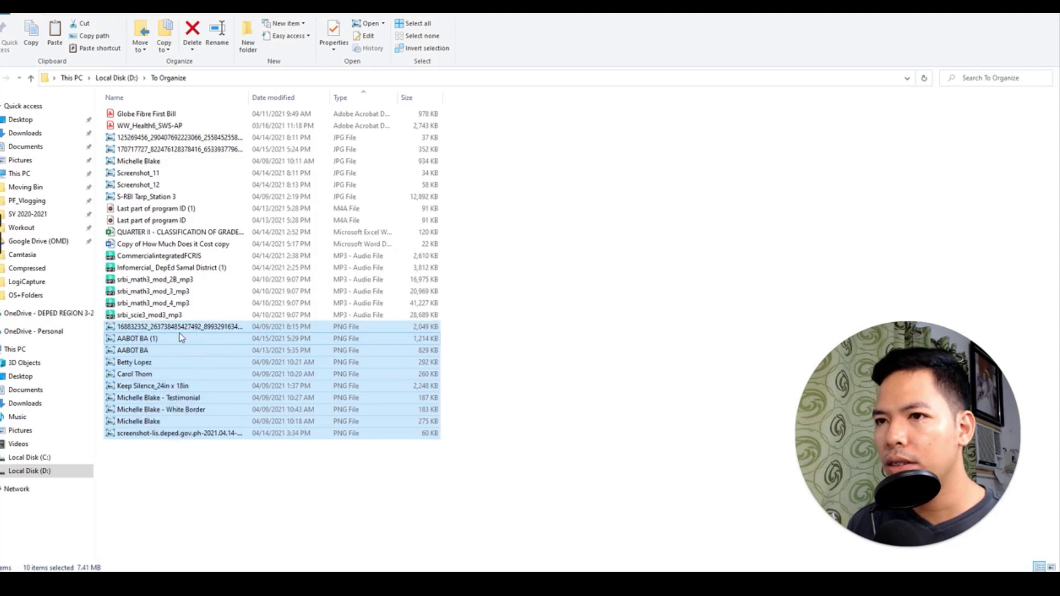
drag(205, 203, 182, 142)
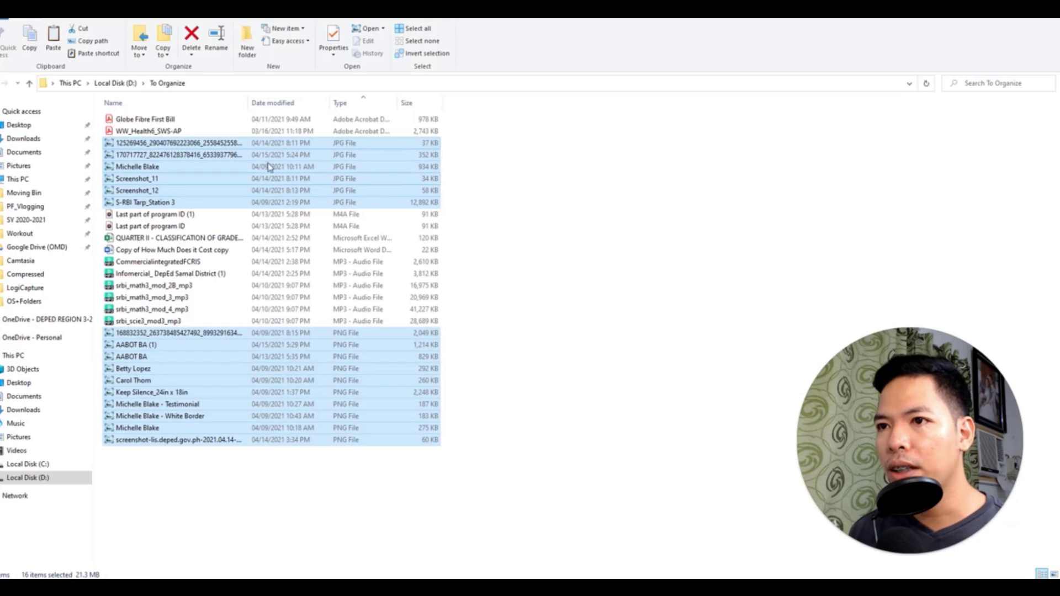
right_click(198, 161)
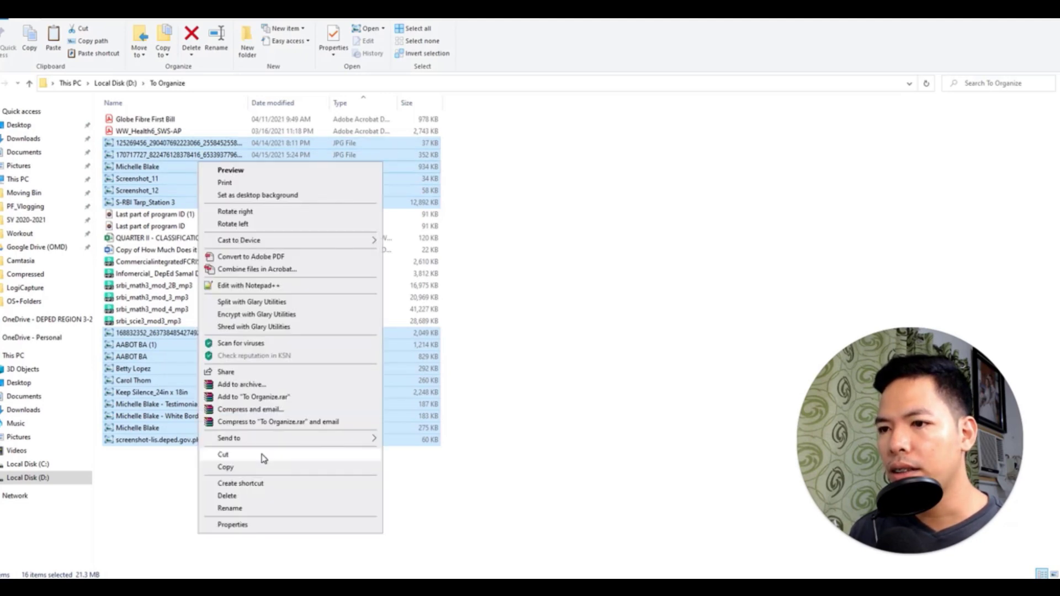
click(263, 459)
key(alt+Up)
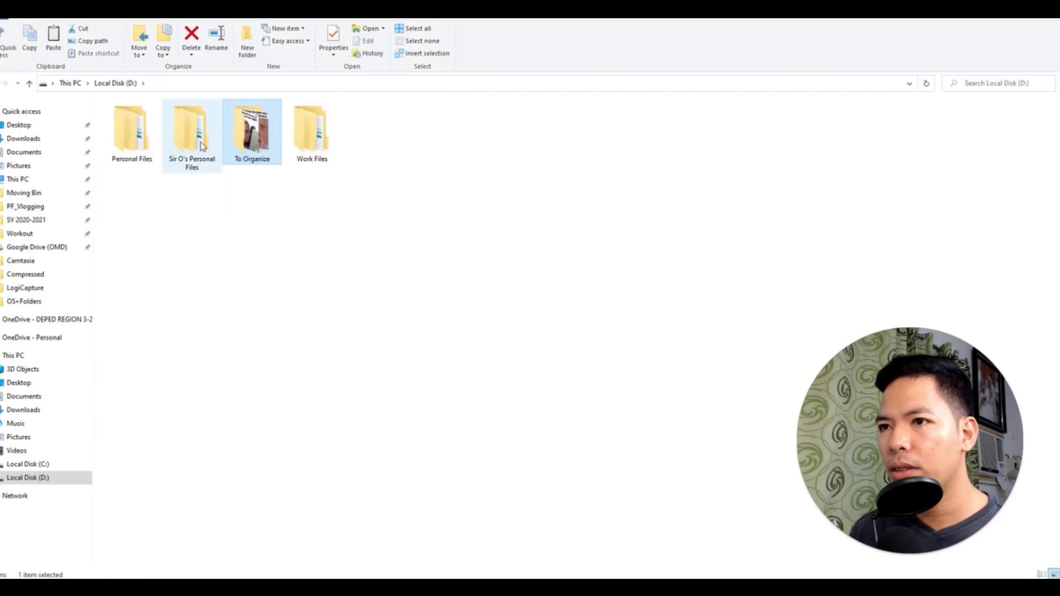
double_click(201, 145)
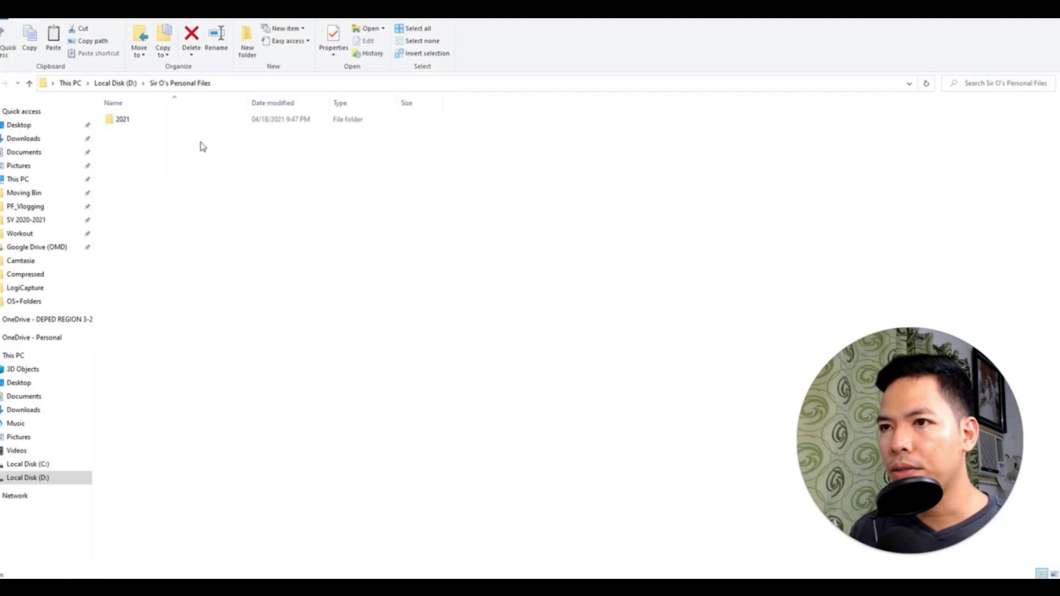
double_click(166, 129)
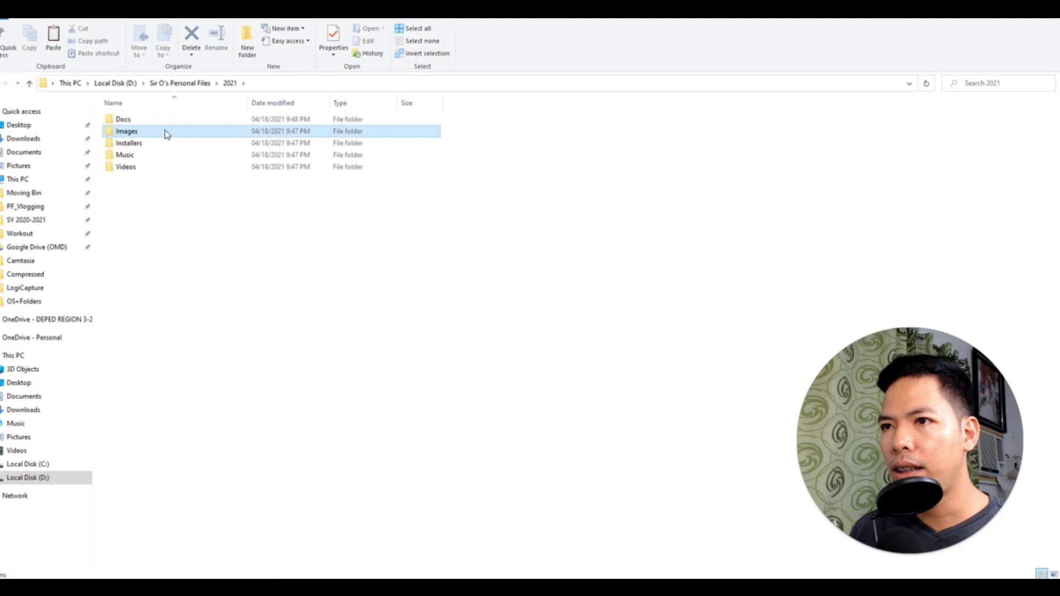
double_click(166, 133)
key(ctrl+v)
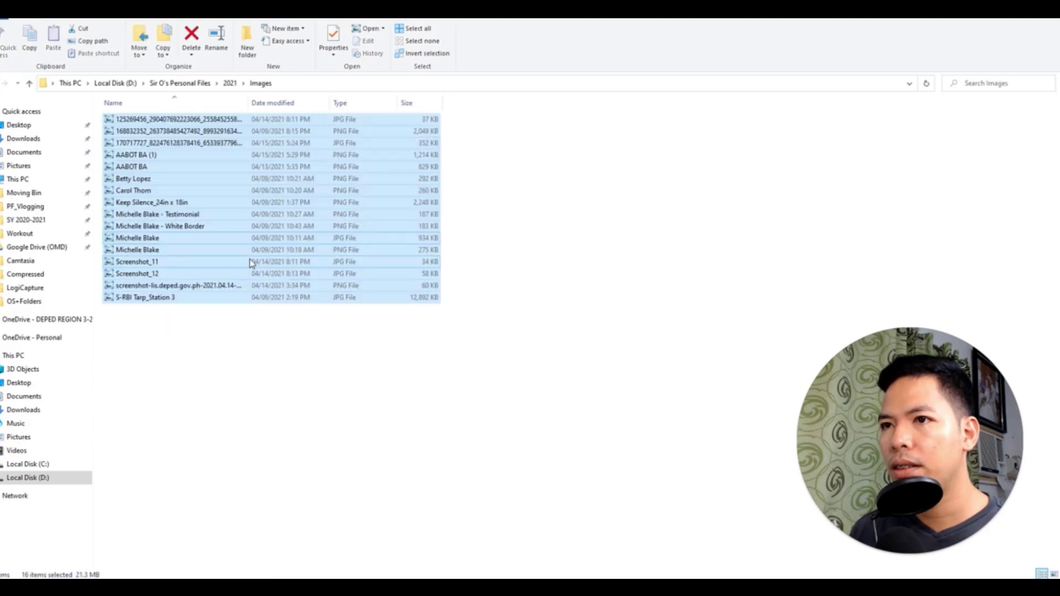
Return to To Organize and add a Type column, sorting the files by it with the Name column widened to fit
click(181, 84)
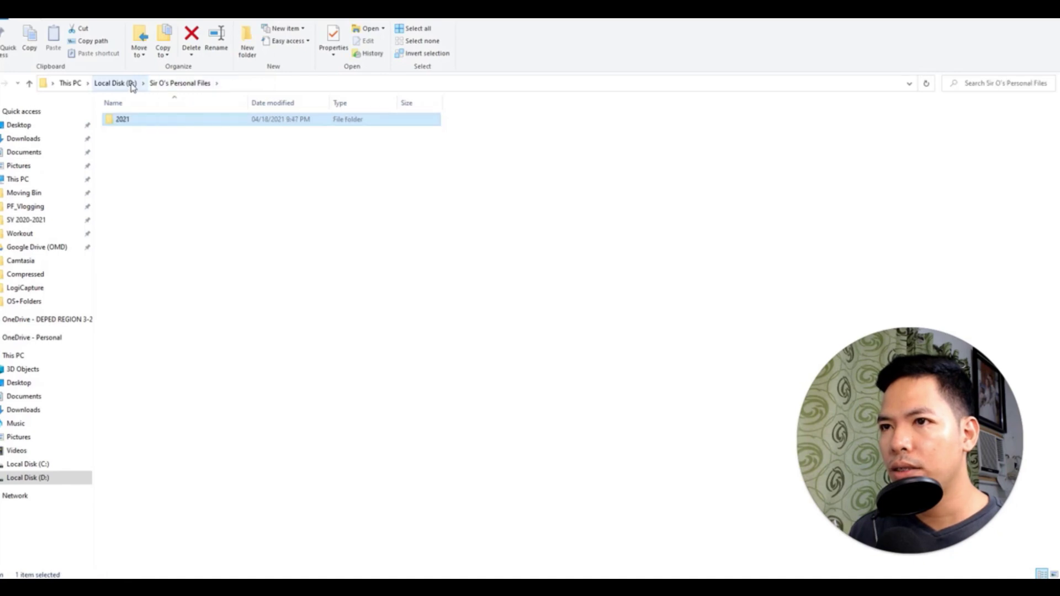
click(129, 84)
double_click(246, 132)
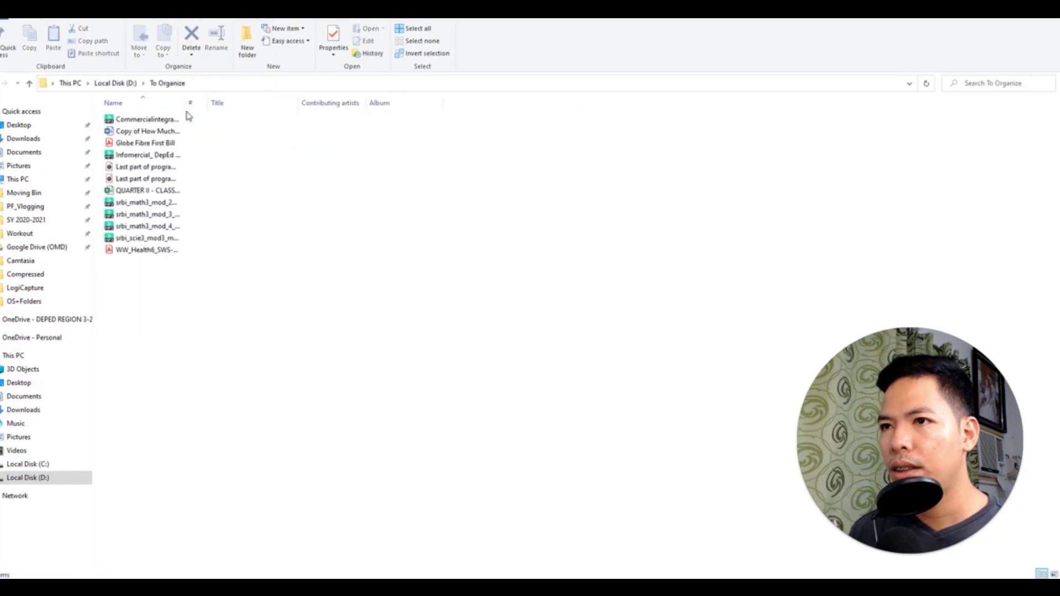
right_click(149, 102)
click(177, 197)
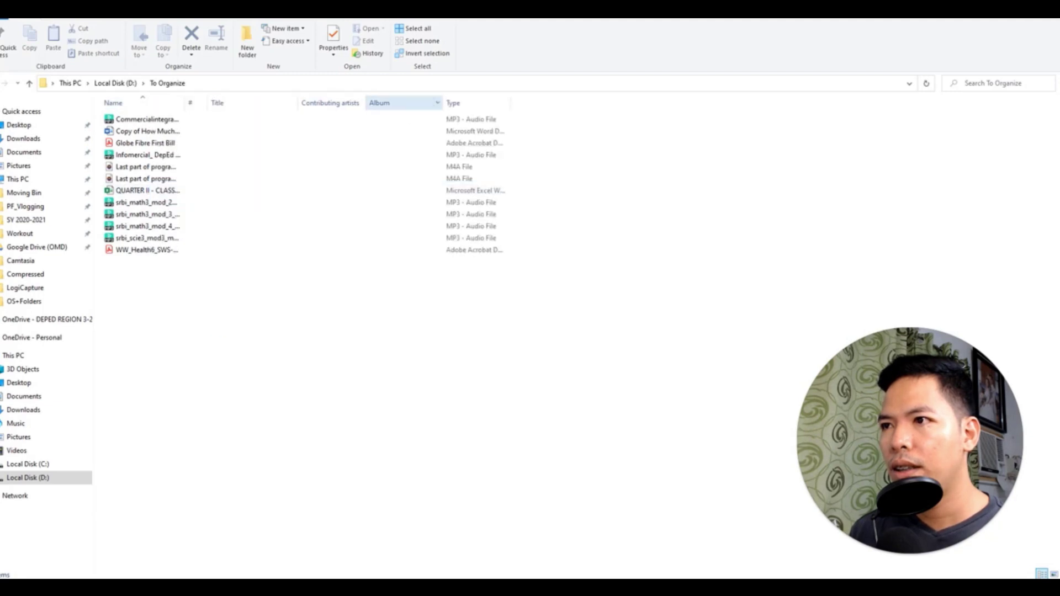
click(453, 103)
double_click(186, 103)
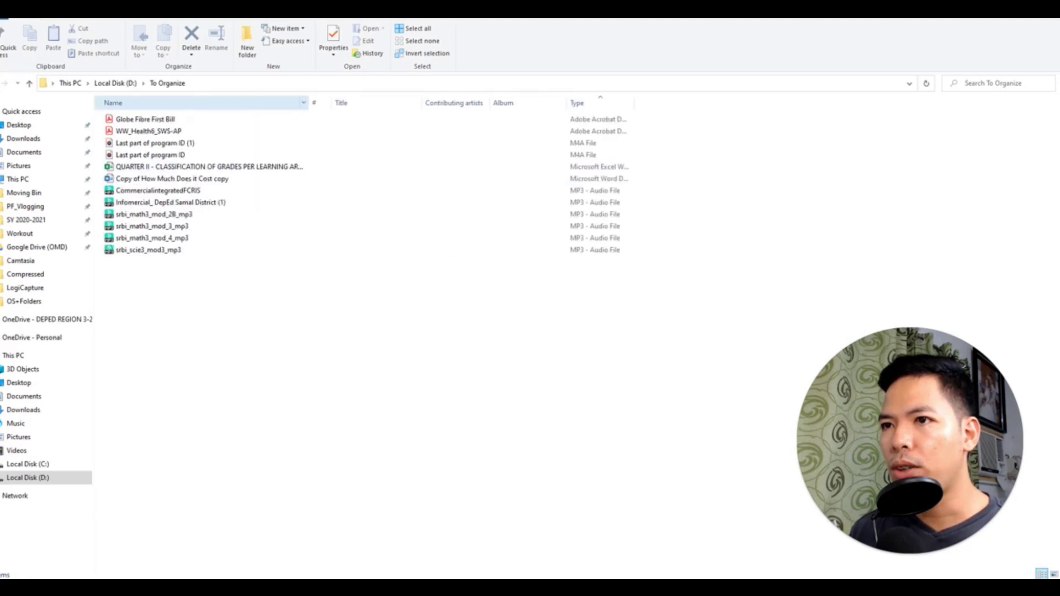
Move the two PDF files from To Organize into the 2021 Docs PDF folder of Sir O's Personal Files
click(203, 120)
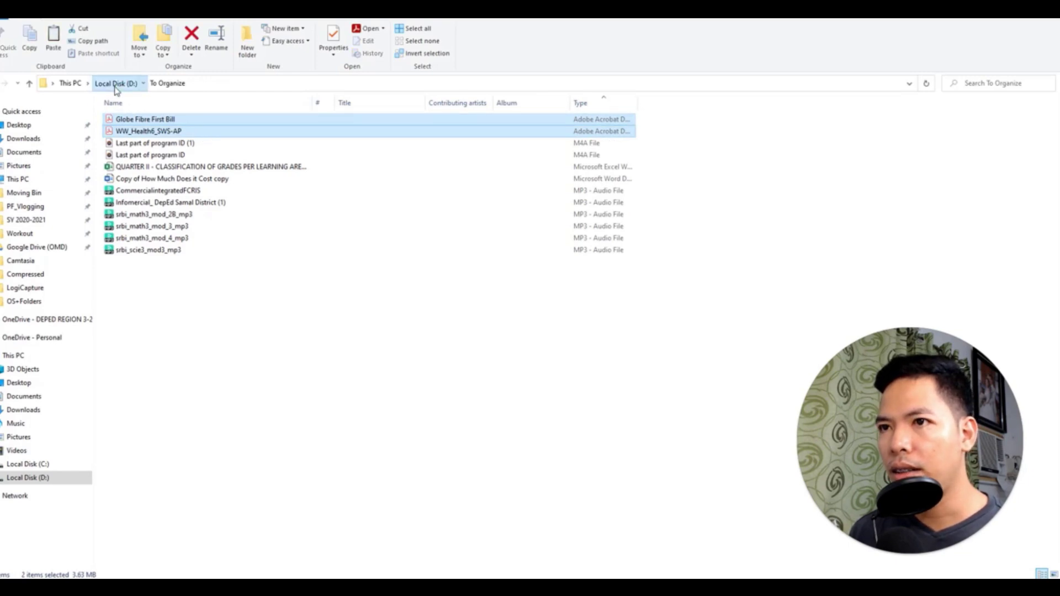
click(114, 83)
double_click(197, 147)
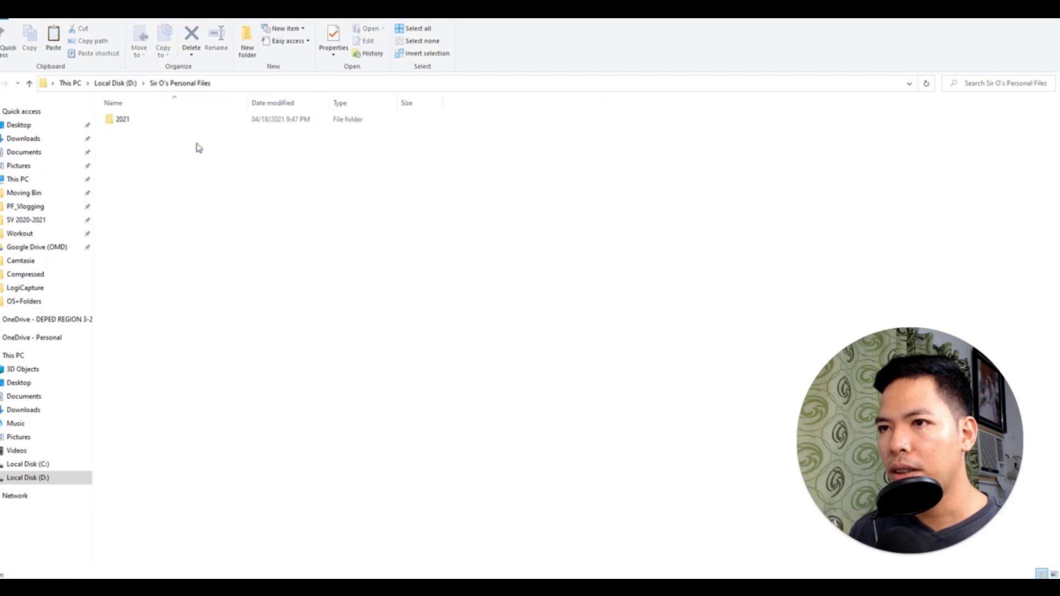
double_click(159, 121)
double_click(159, 123)
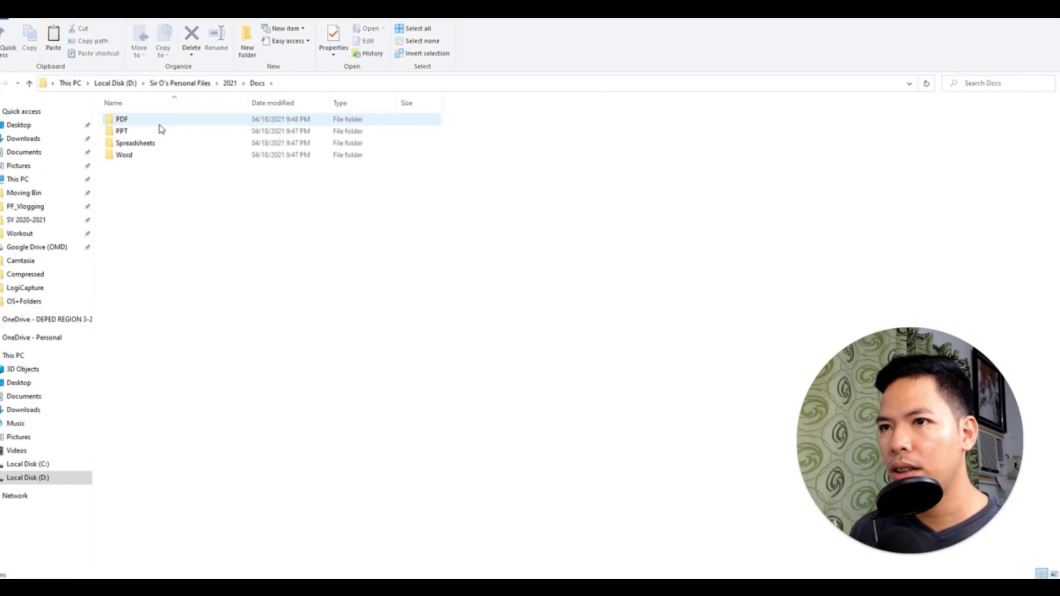
double_click(159, 123)
key(ctrl+v)
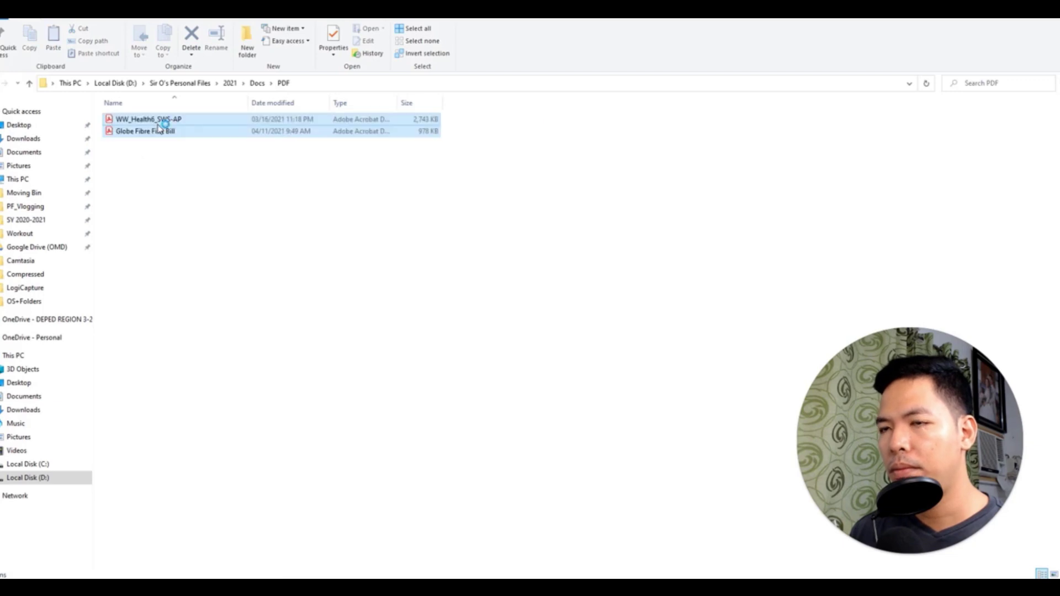
Move all MP3 files from To Organize into the 2021 Music folder of Sir O's Personal Files
click(134, 86)
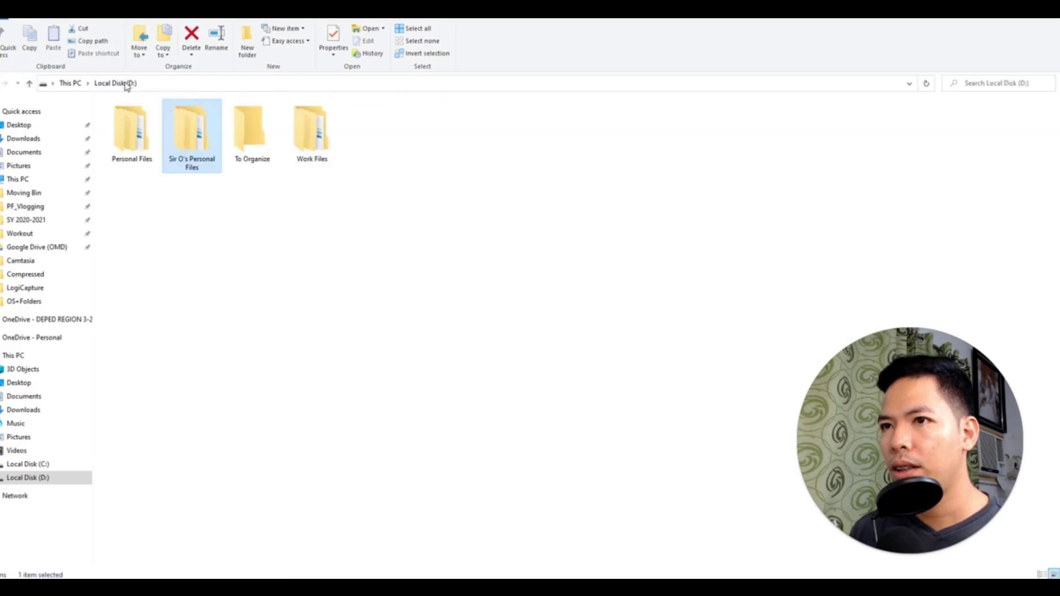
double_click(255, 134)
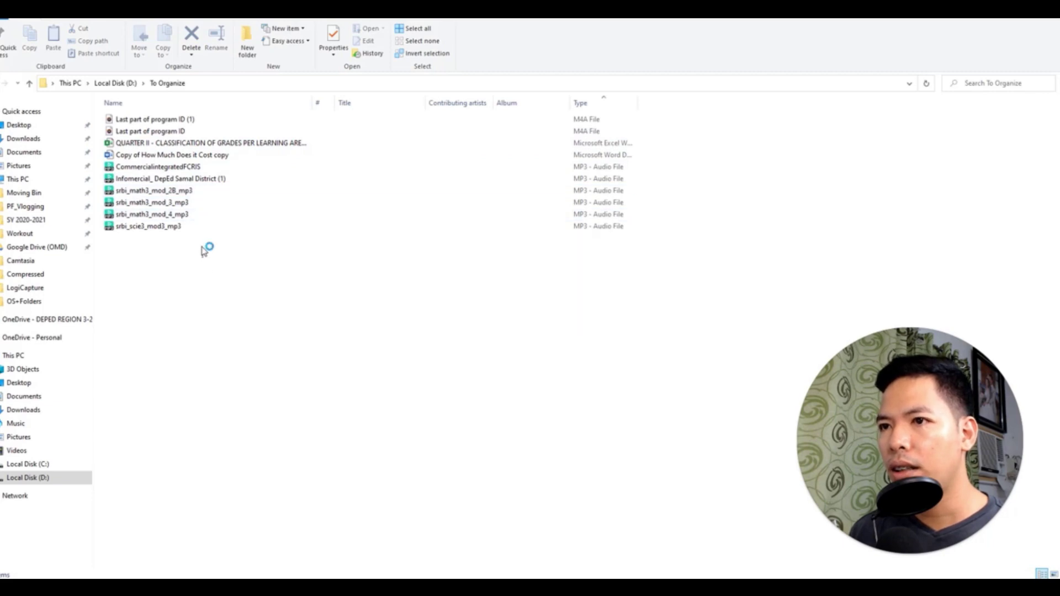
drag(200, 255, 181, 170)
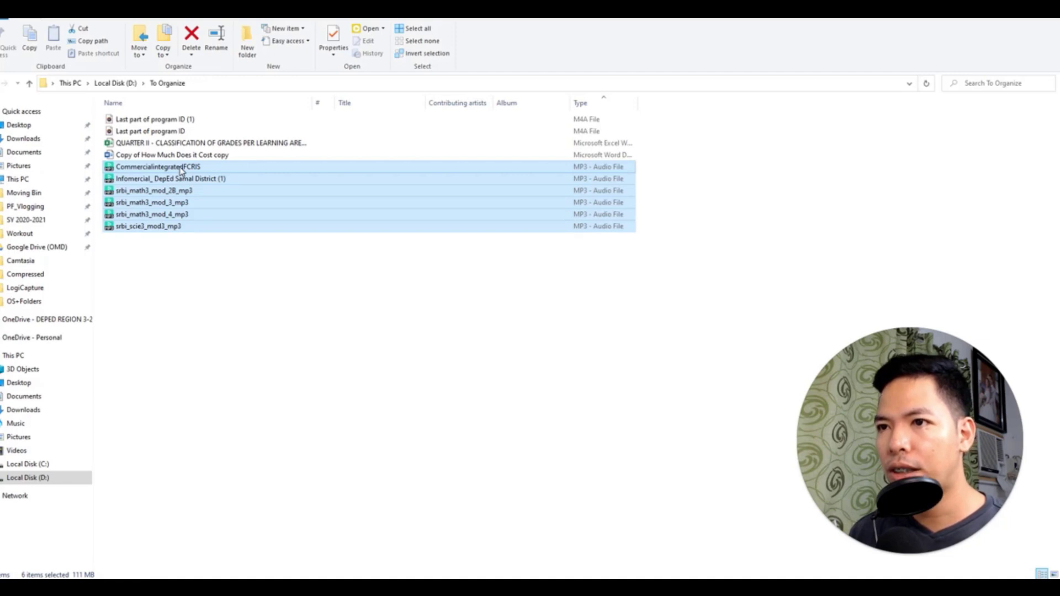
key(ctrl+x)
key(alt+Up)
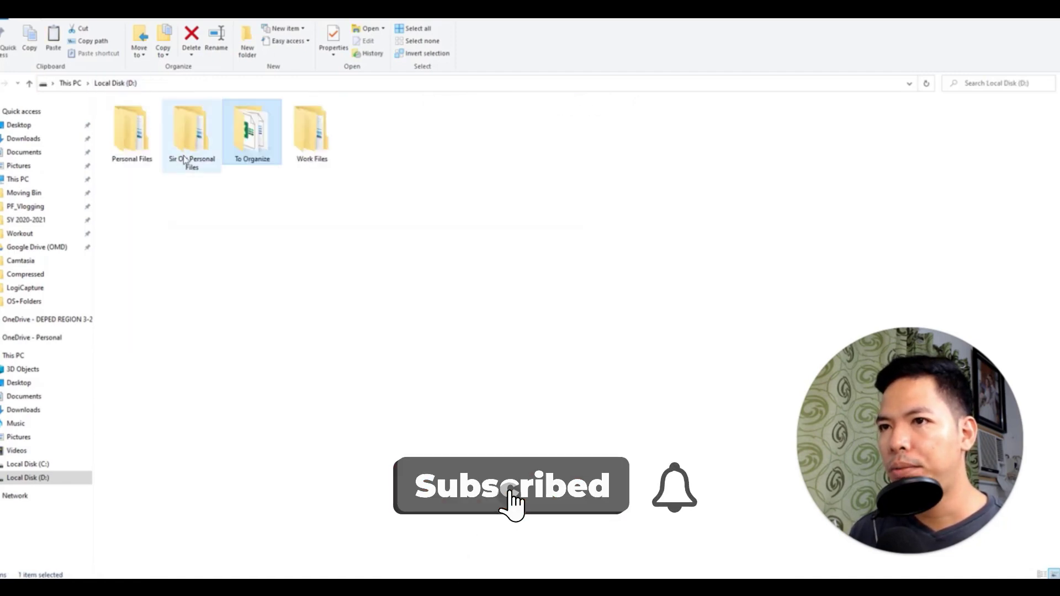
double_click(184, 160)
double_click(133, 119)
double_click(157, 157)
Move the two M4A files from To Organize into the 2021 Music folder of Sir O's Personal Files
click(123, 88)
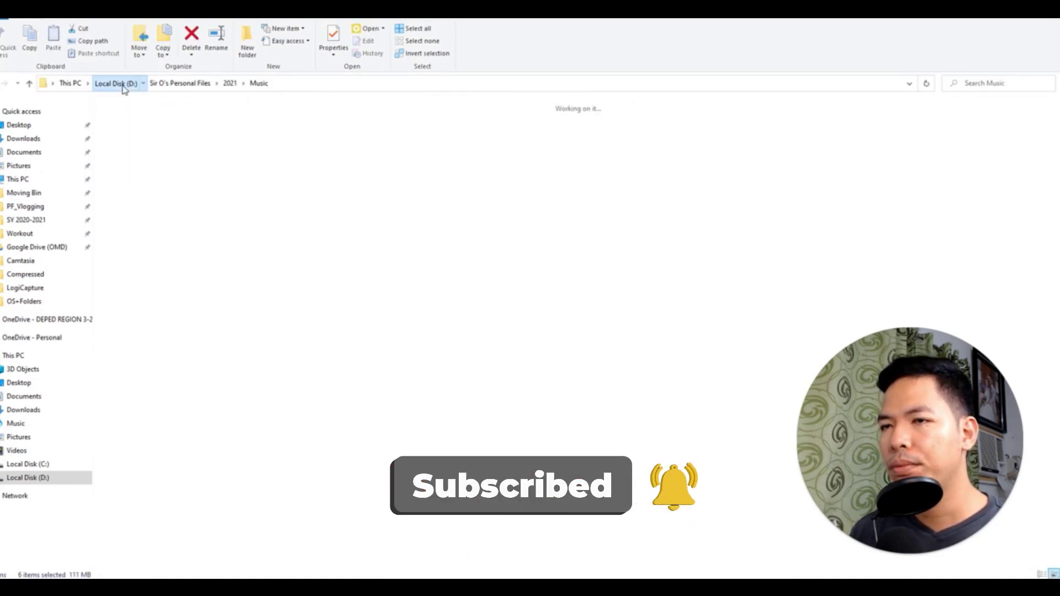
double_click(204, 142)
key(alt+Up)
double_click(188, 142)
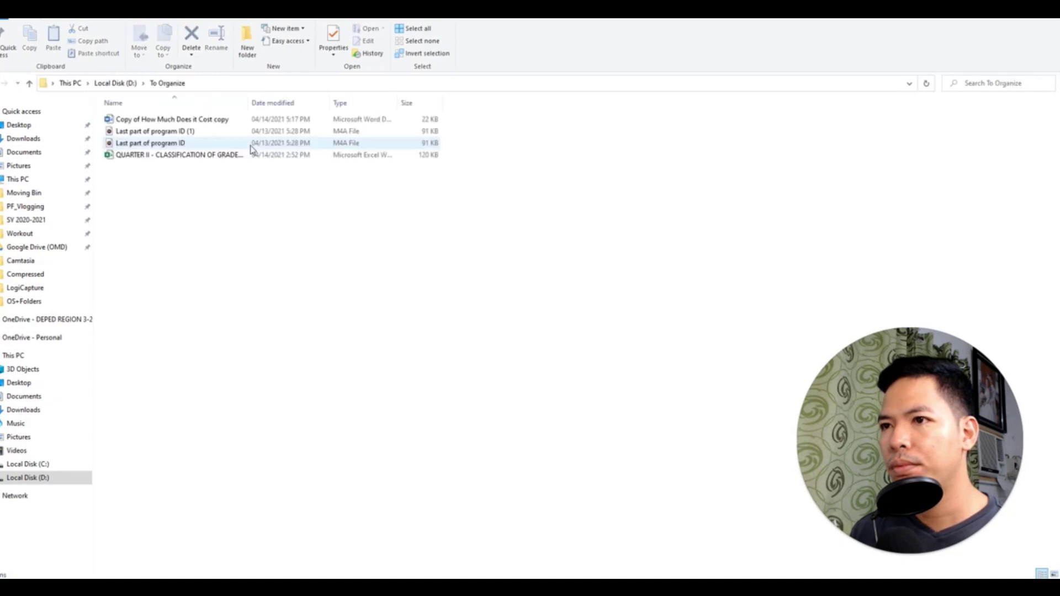
shift+click(200, 145)
click(116, 82)
double_click(180, 141)
double_click(159, 131)
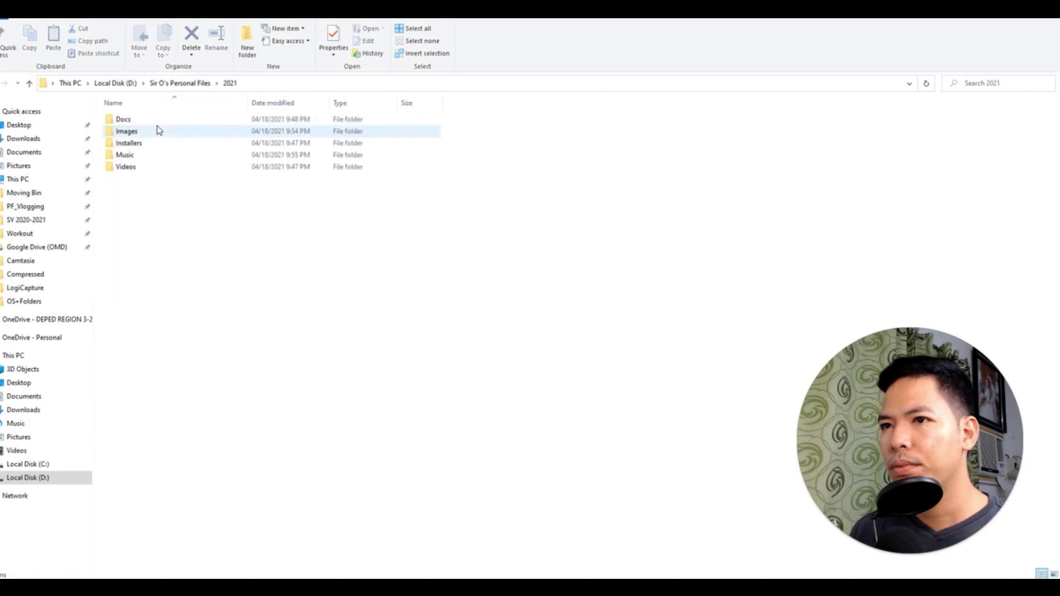
double_click(166, 156)
Move the Word document Copy of How Much Does it Cost copy from To Organize into the 2021 Docs Word folder of Sir O's Personal Files
click(128, 84)
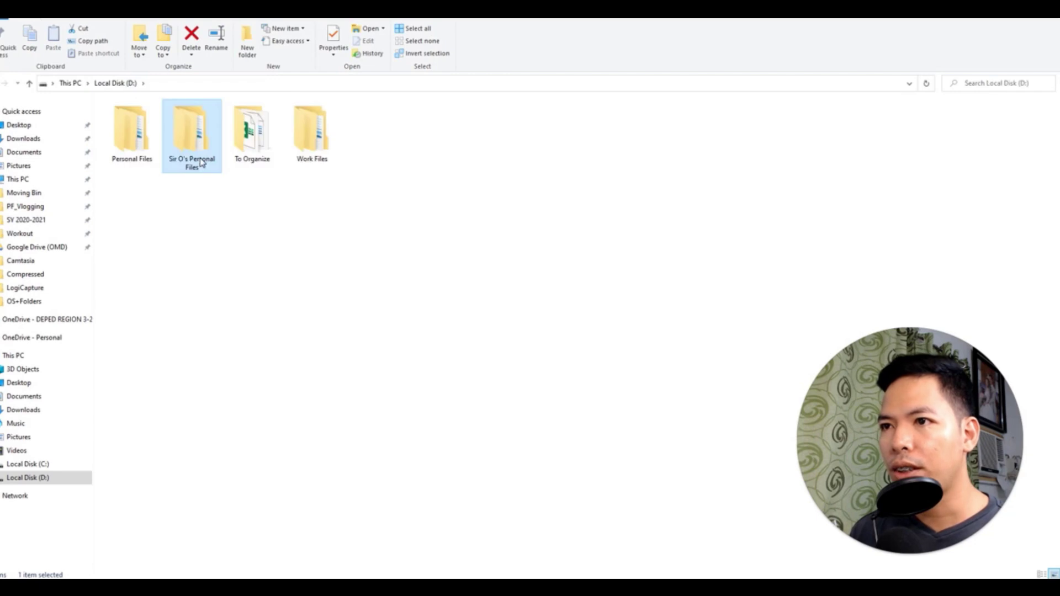
double_click(261, 147)
click(185, 121)
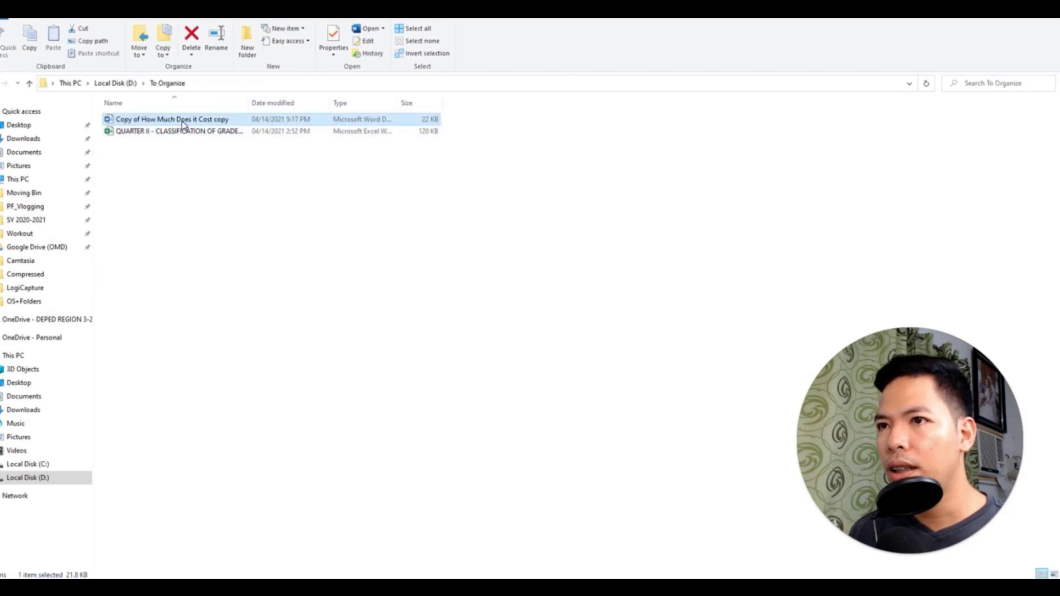
key(ctrl+c)
click(116, 83)
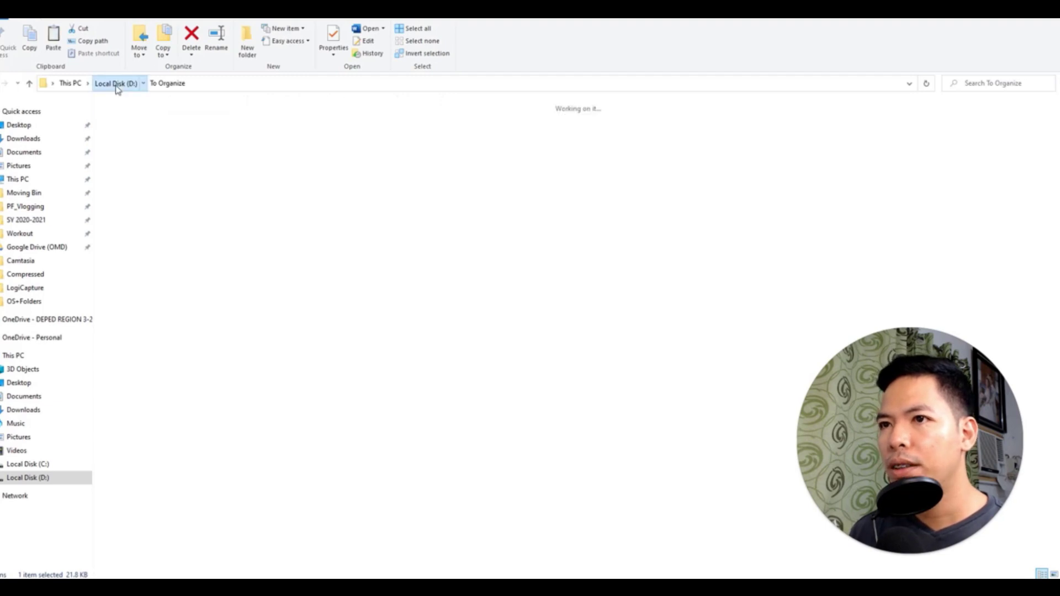
double_click(180, 137)
double_click(160, 119)
double_click(166, 119)
double_click(173, 156)
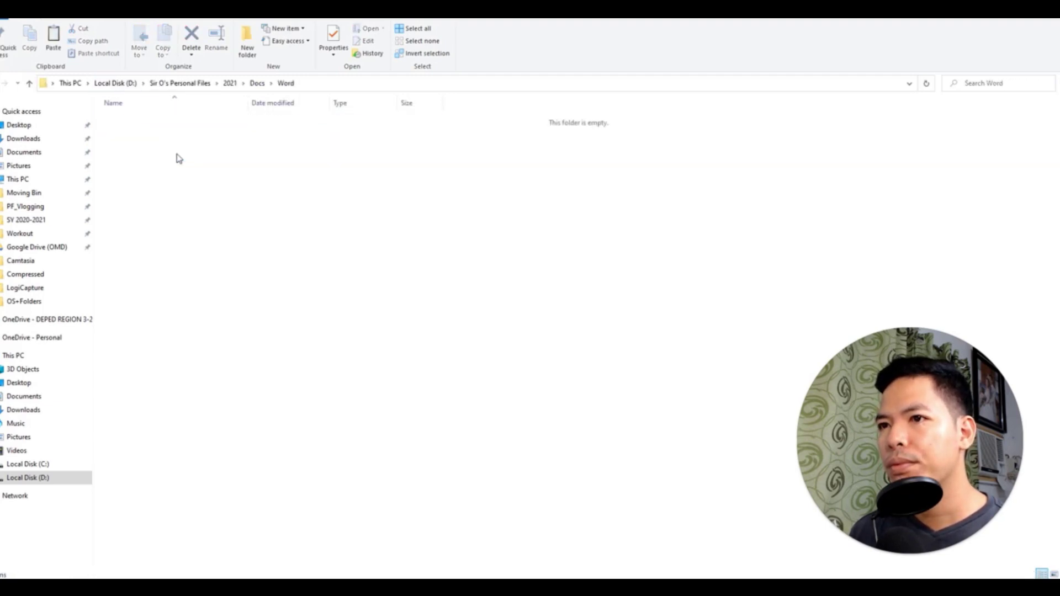
key(ctrl+v)
Move the remaining Excel file from To Organize into the 2021 Docs Spreadsheets folder of Sir O's Personal Files, and reopen To Organize
click(115, 83)
double_click(257, 135)
click(191, 123)
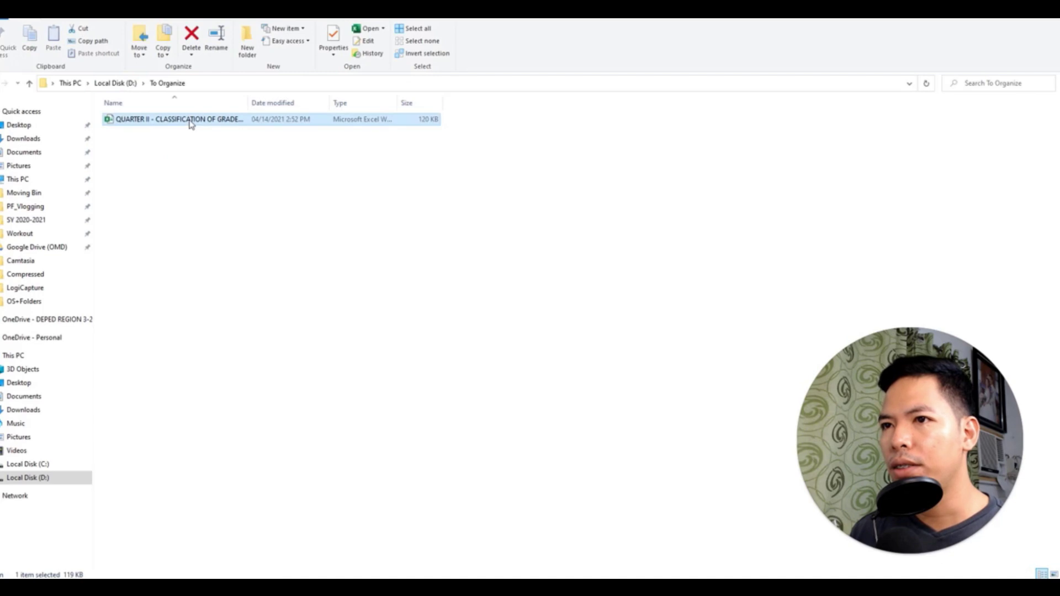
click(116, 82)
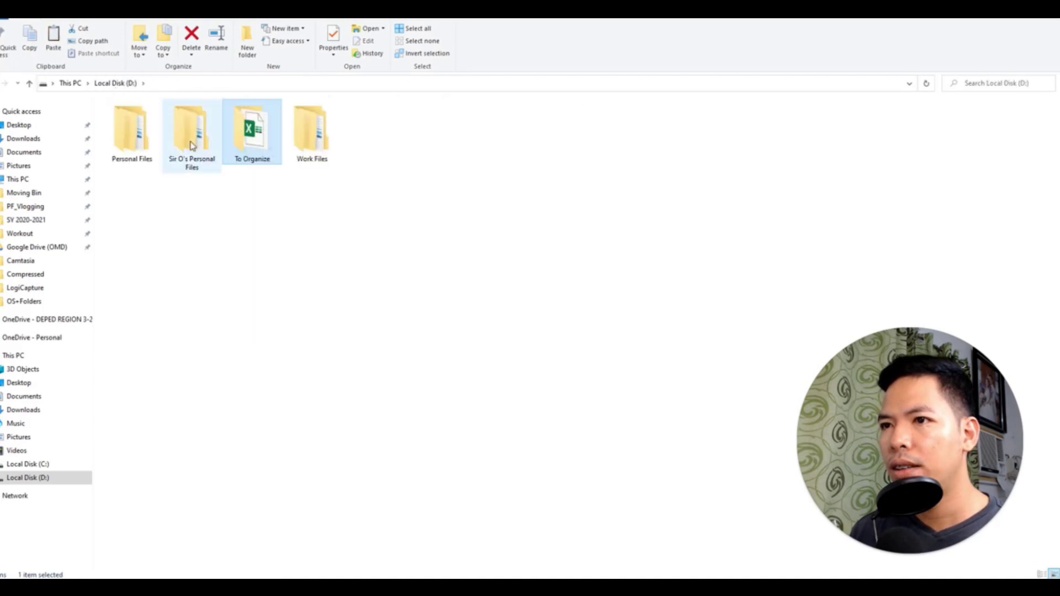
double_click(178, 135)
double_click(164, 123)
double_click(162, 121)
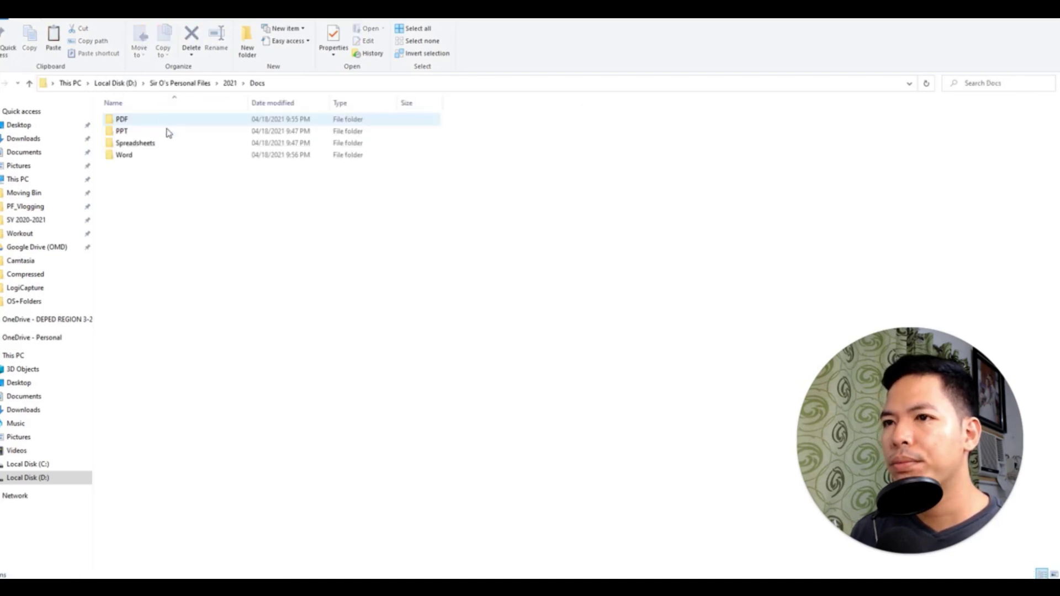
double_click(189, 145)
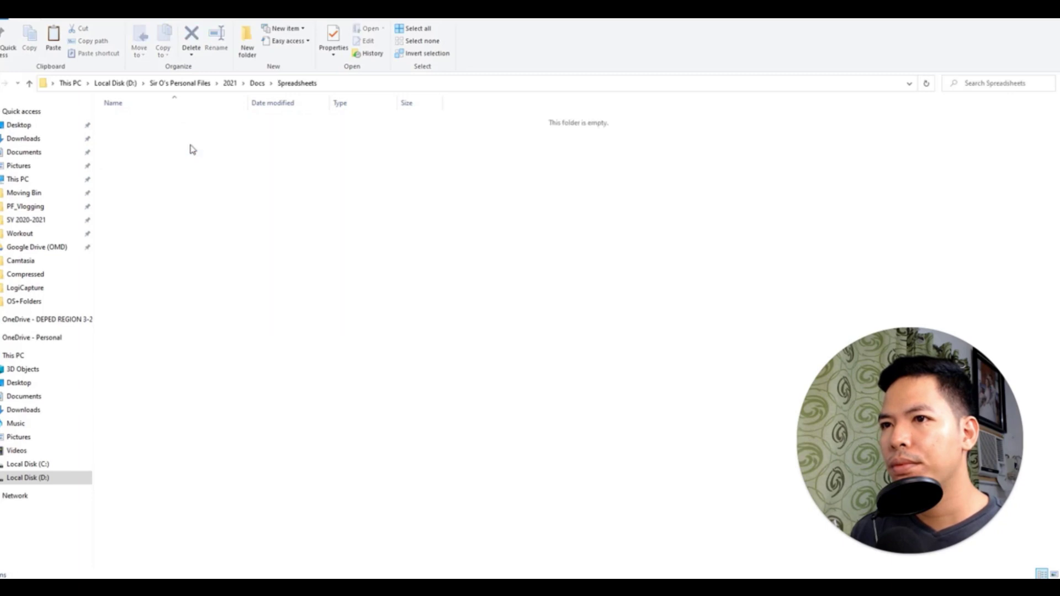
click(116, 83)
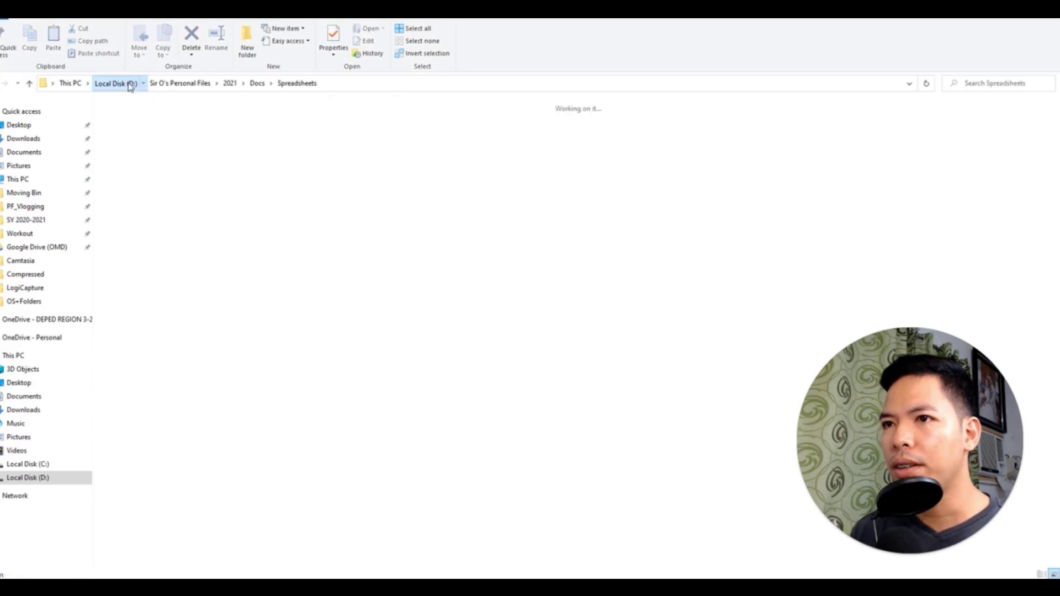
double_click(253, 140)
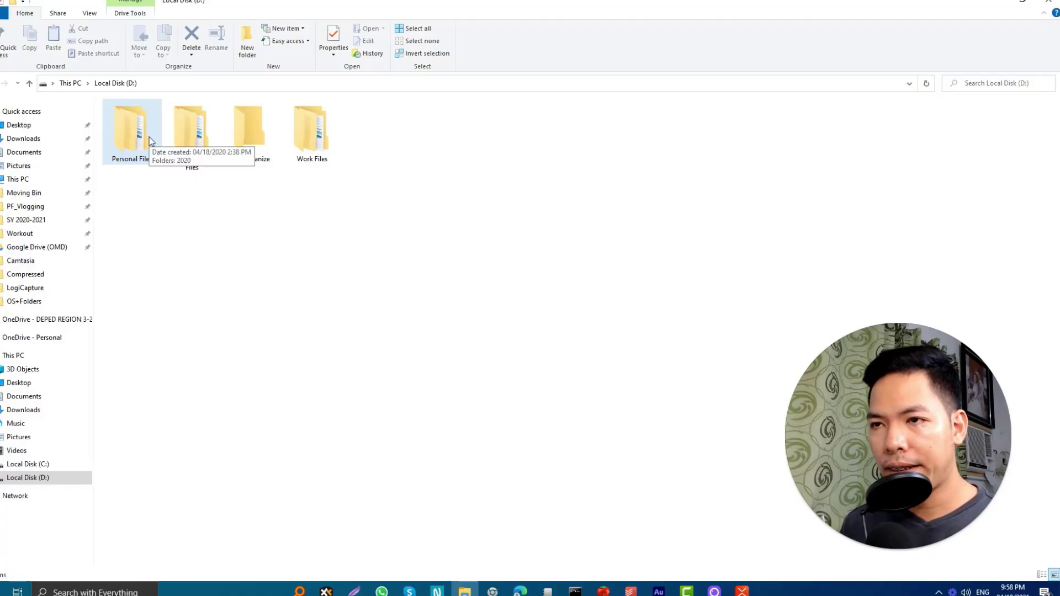
Examine the Moving Bin shortcuts in the 2020 folder of Personal Files and in its PF_Videos and PF_Docs subfolders
double_click(149, 137)
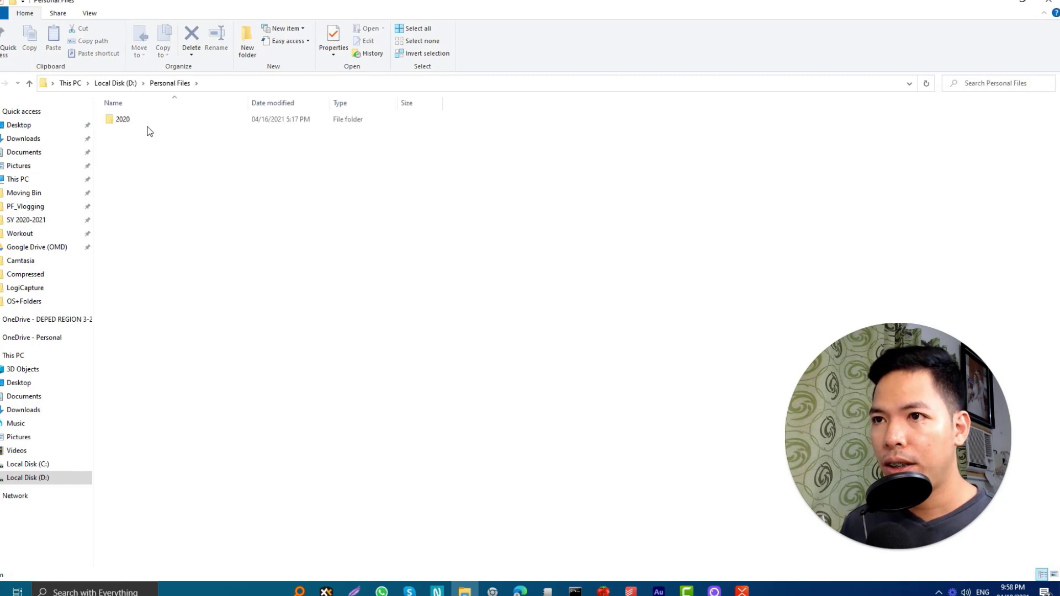
double_click(149, 128)
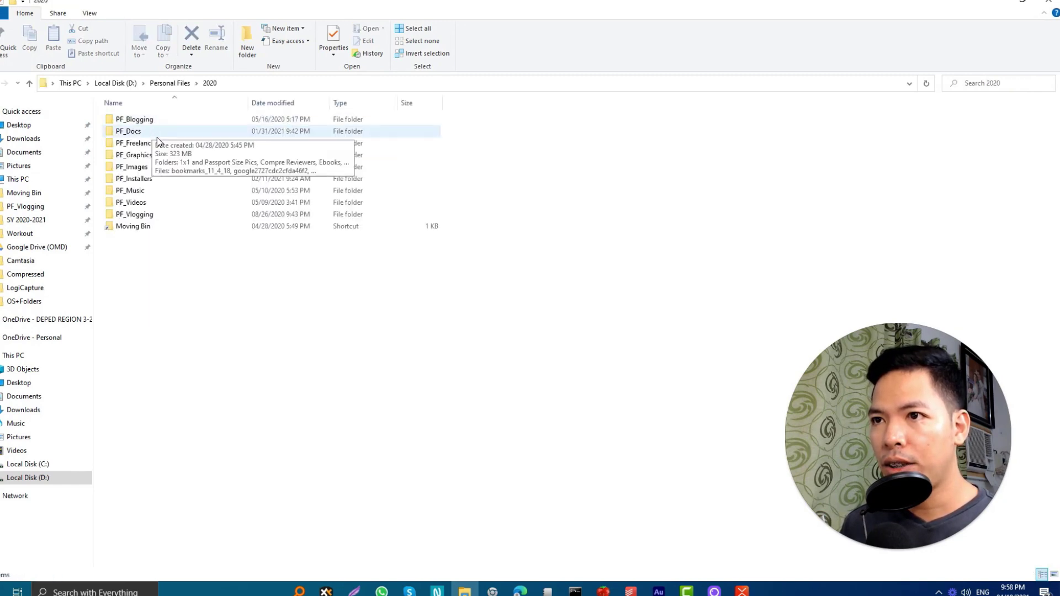
click(147, 225)
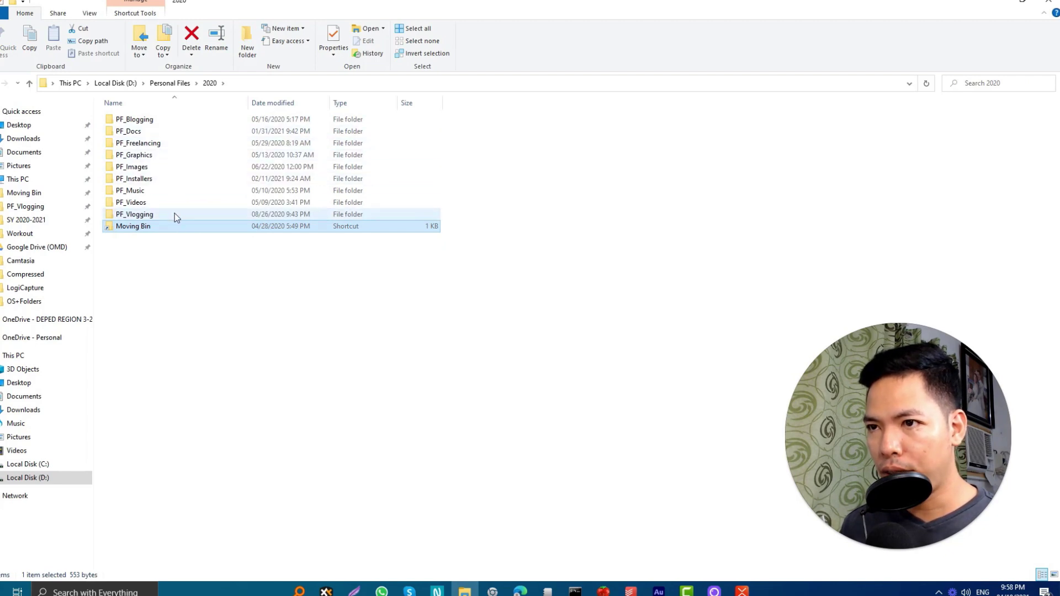
mouse_move(174, 215)
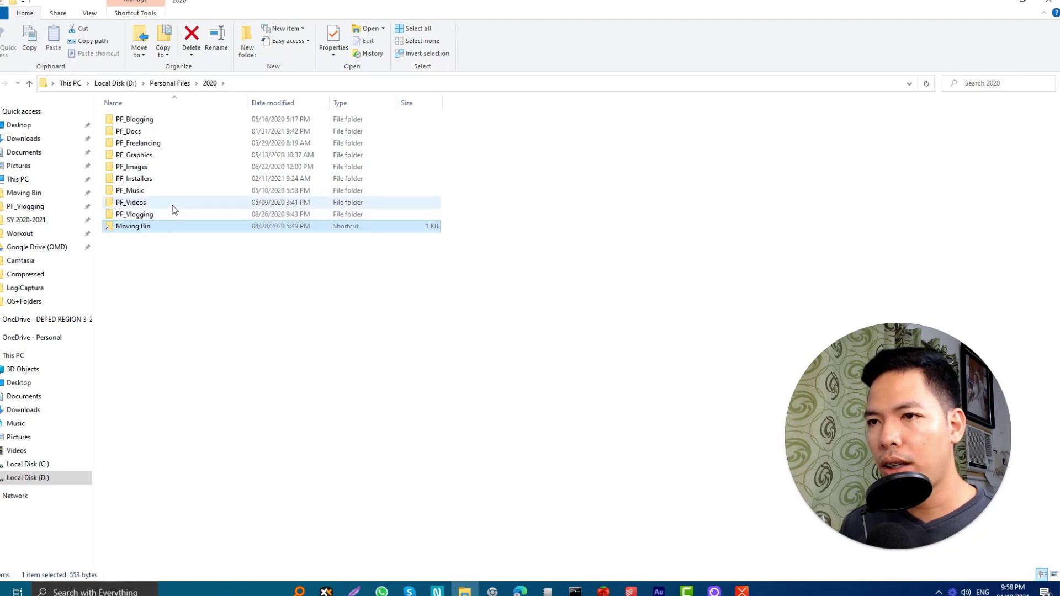
double_click(173, 203)
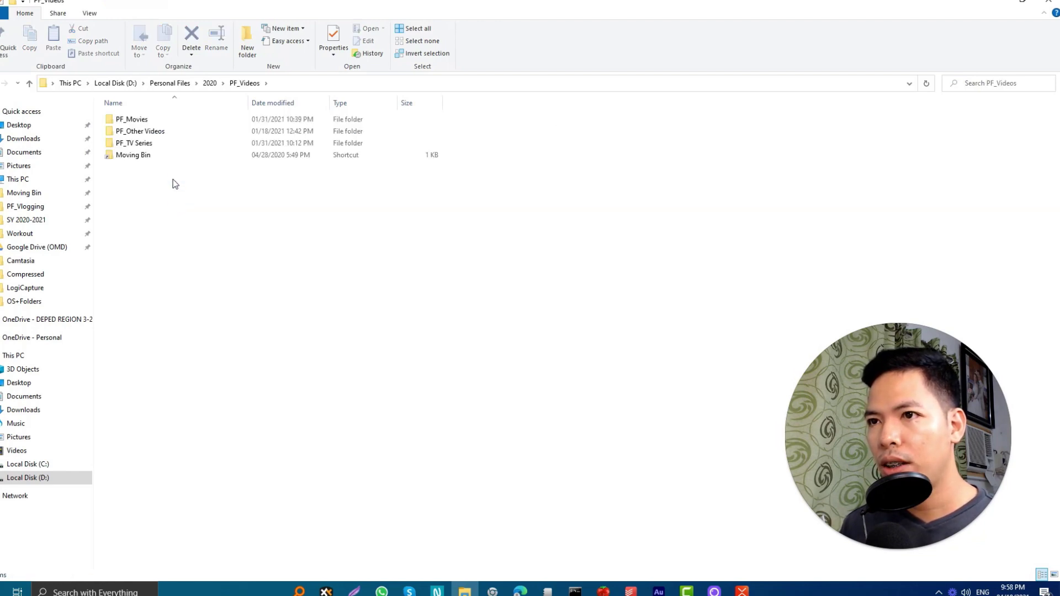
click(154, 157)
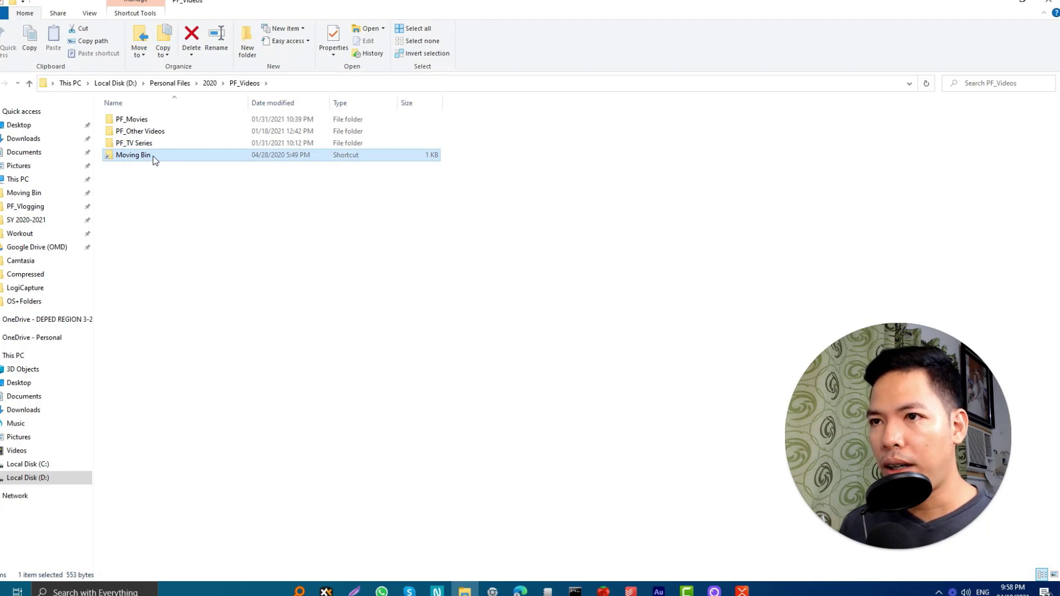
click(209, 84)
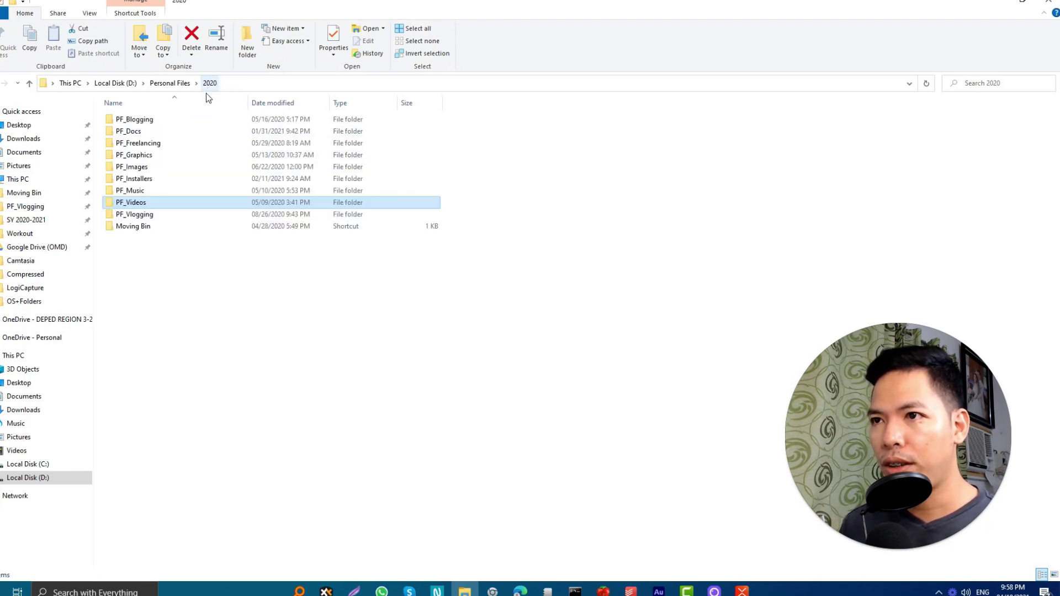
double_click(168, 132)
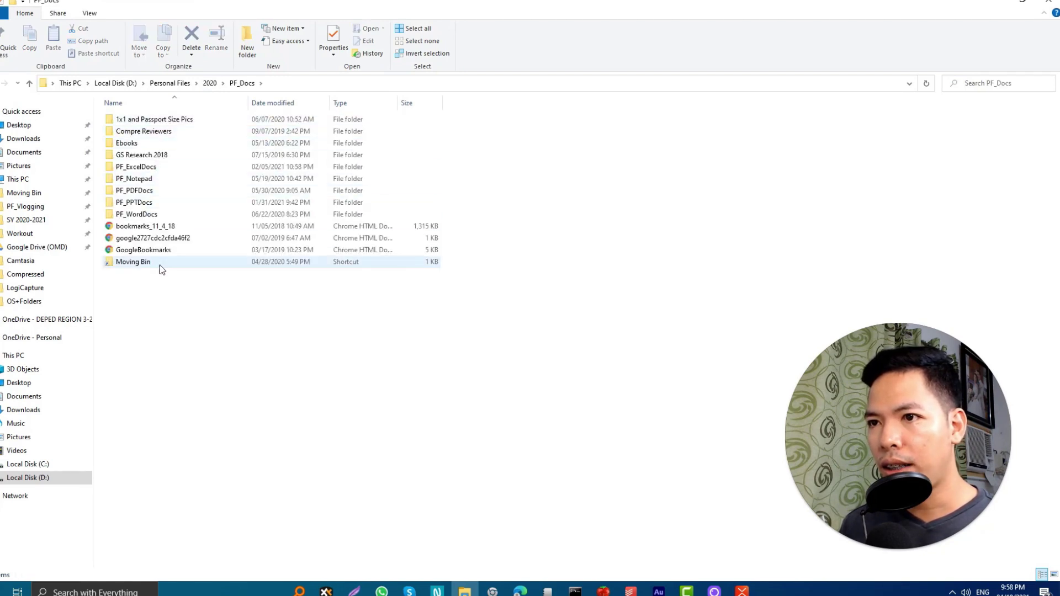
click(159, 264)
Move movie poster edit_2 from the 2020 PF_Images folder into Moving Bin through its shortcut, and open Moving Bin to check for the file
click(168, 83)
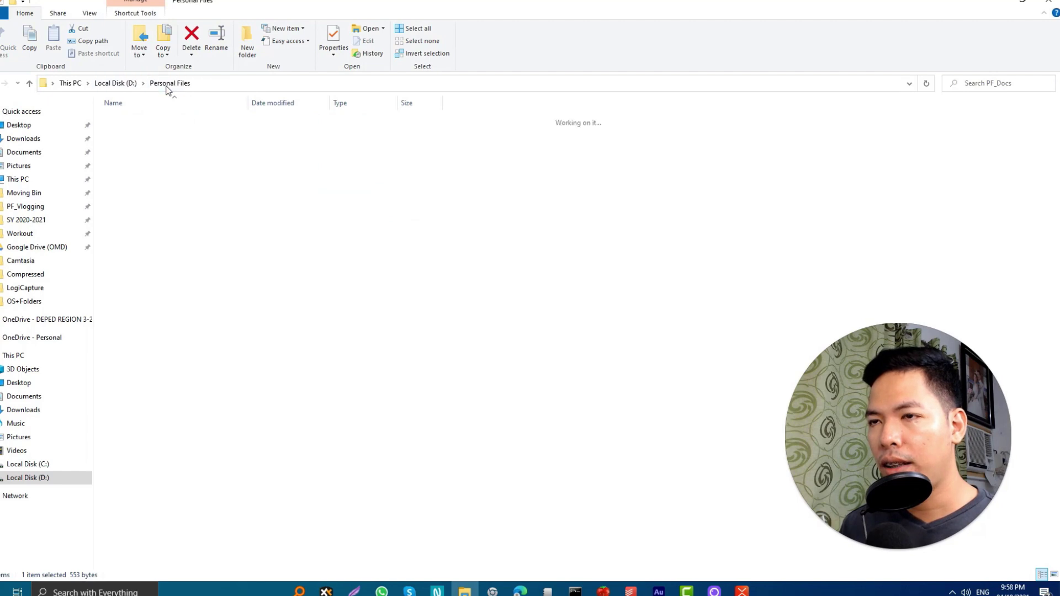
double_click(154, 120)
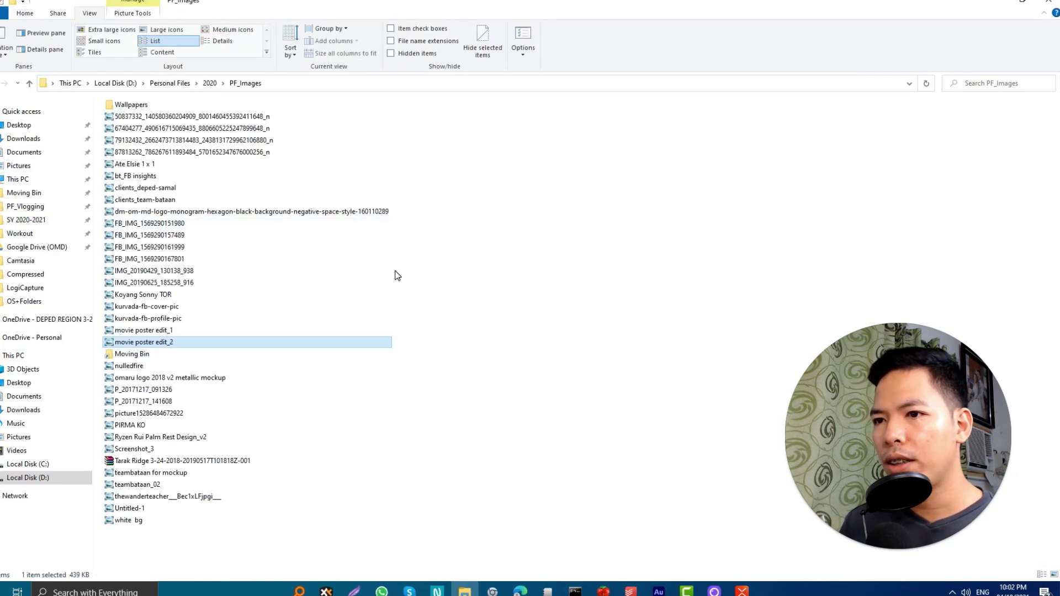
right_click(192, 343)
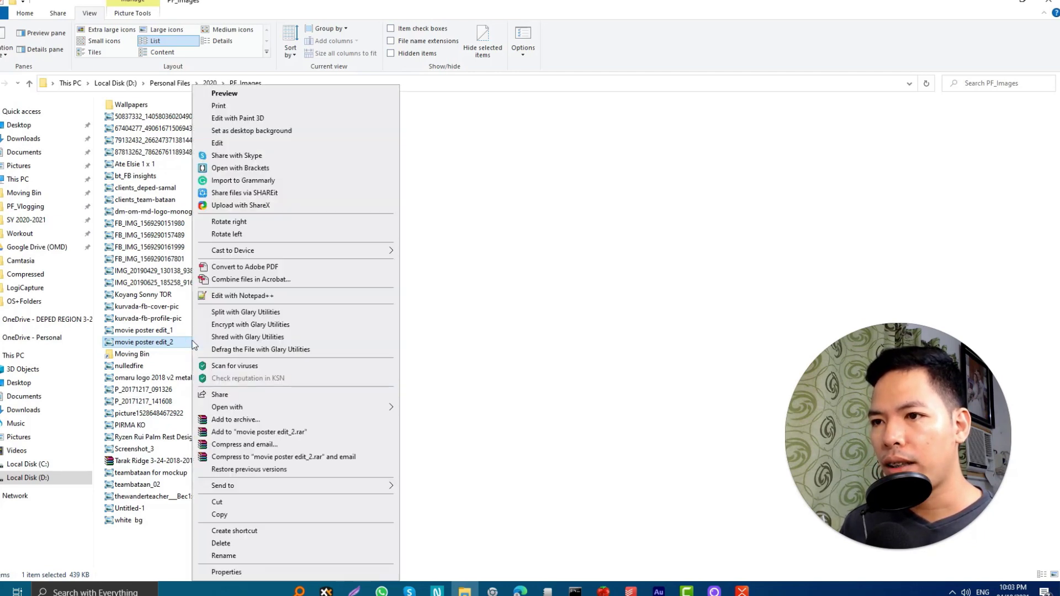
click(243, 515)
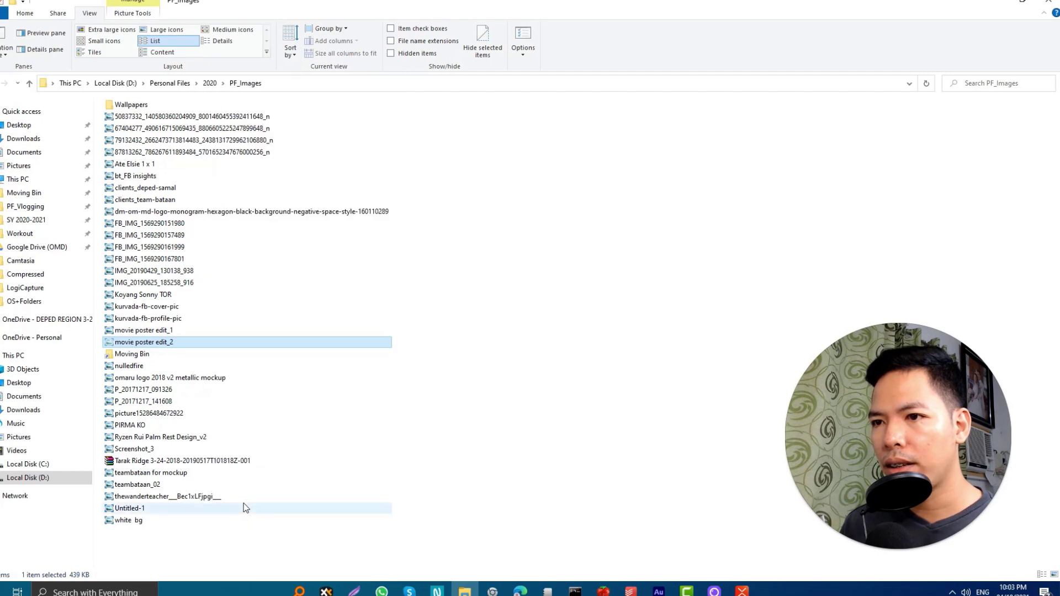
click(148, 356)
right_click(148, 357)
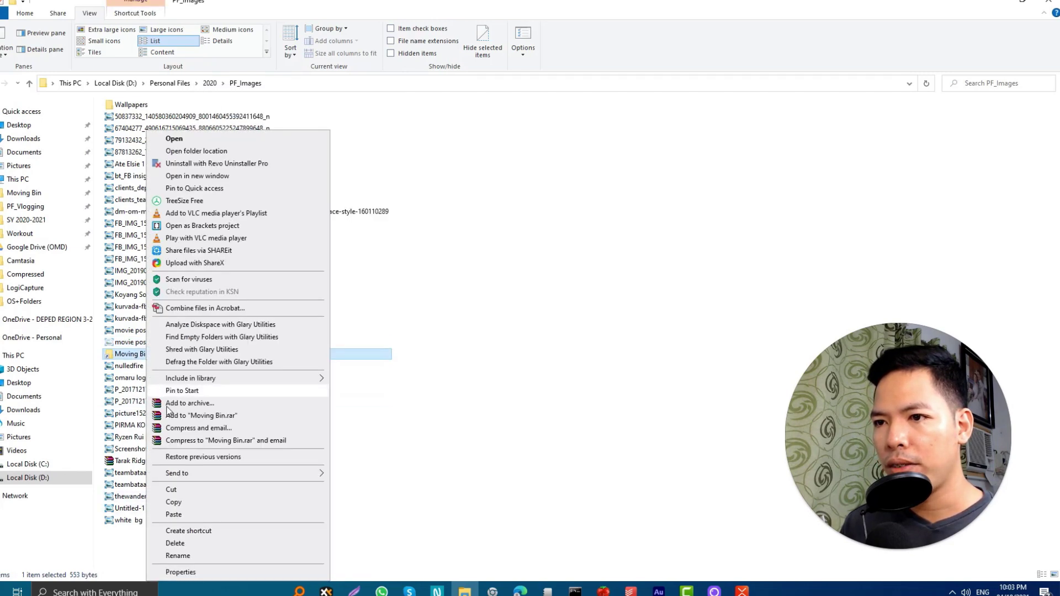
click(198, 515)
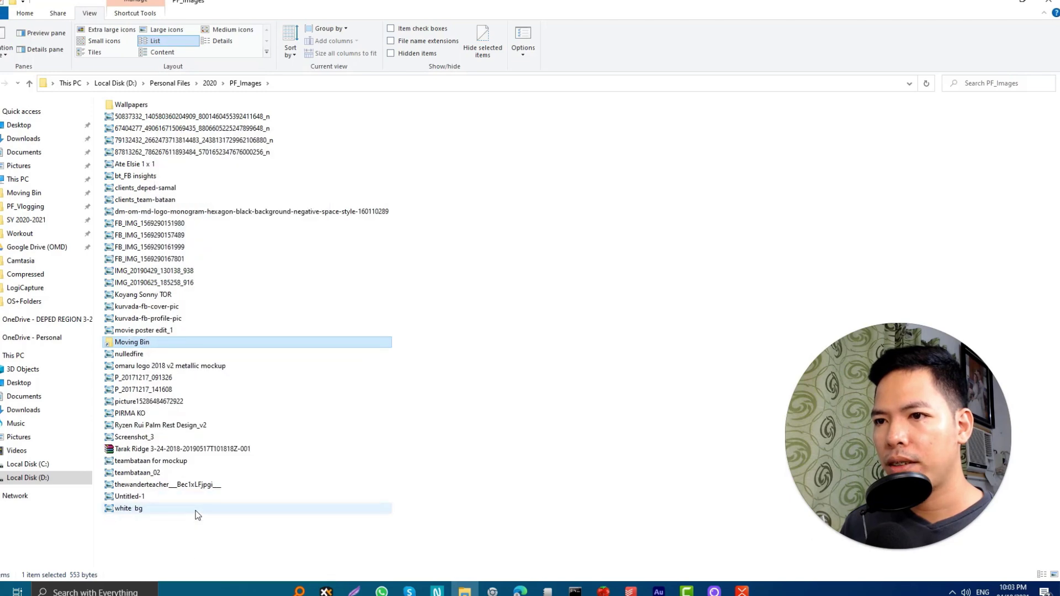
double_click(145, 343)
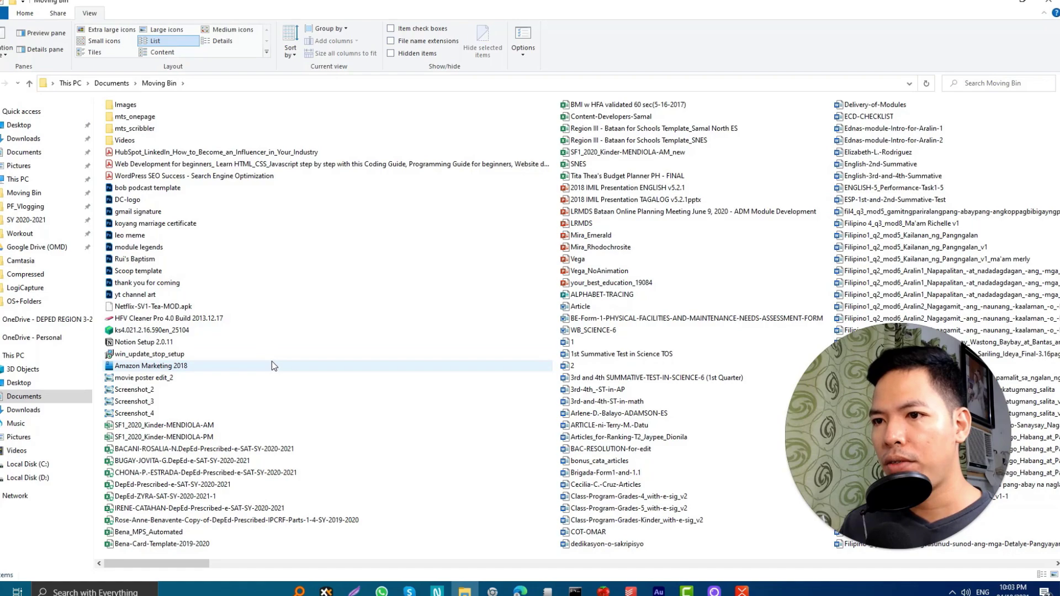
click(271, 363)
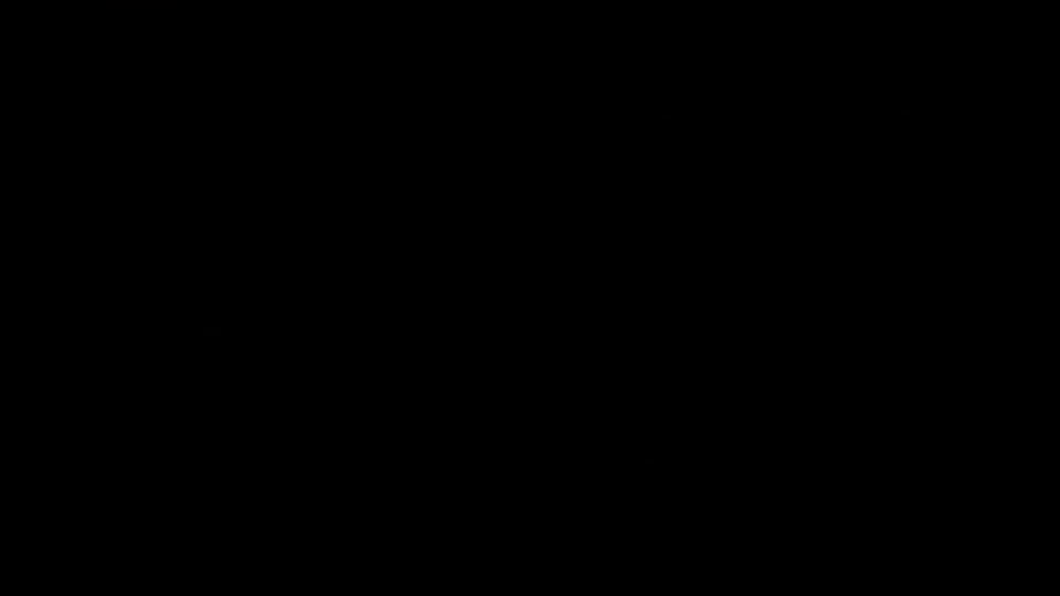